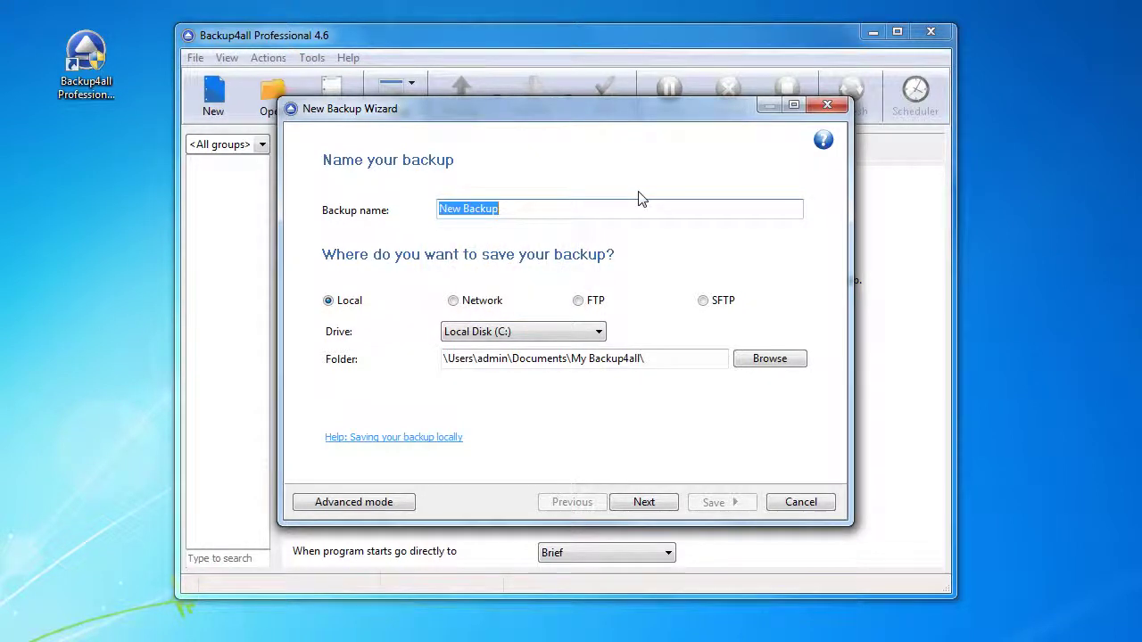
# Enter 'Backup Job' as the new backup's name
pyautogui.write('Backup Job')
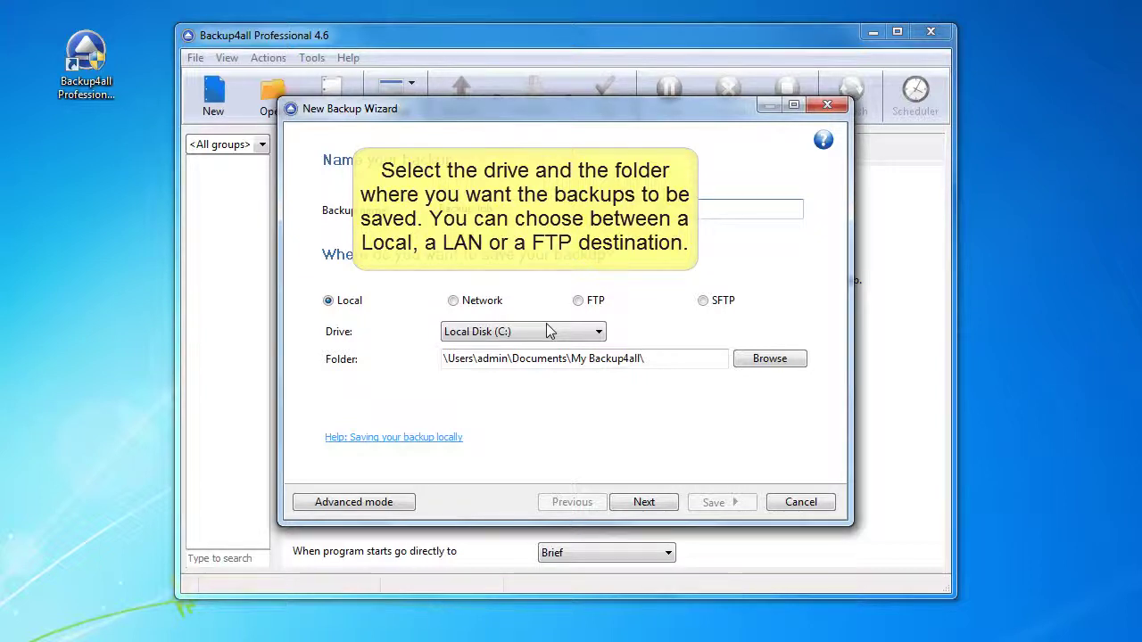
# Choose Local Disk (D:) as the drive and D:\Backup as the destination folder
pyautogui.click(549, 331)
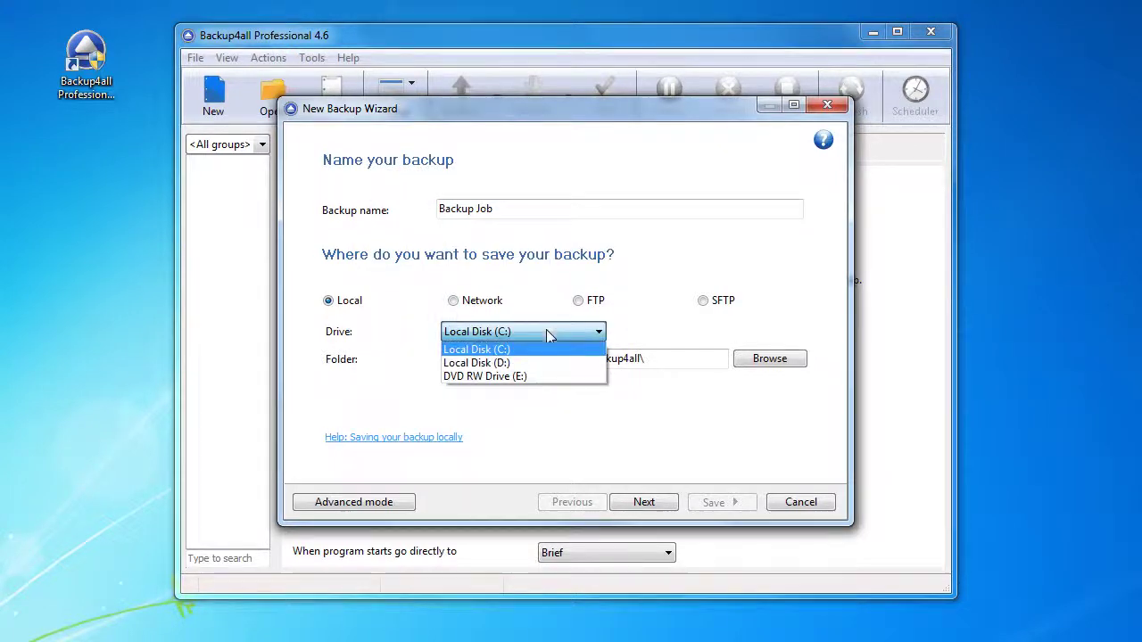
pyautogui.click(542, 362)
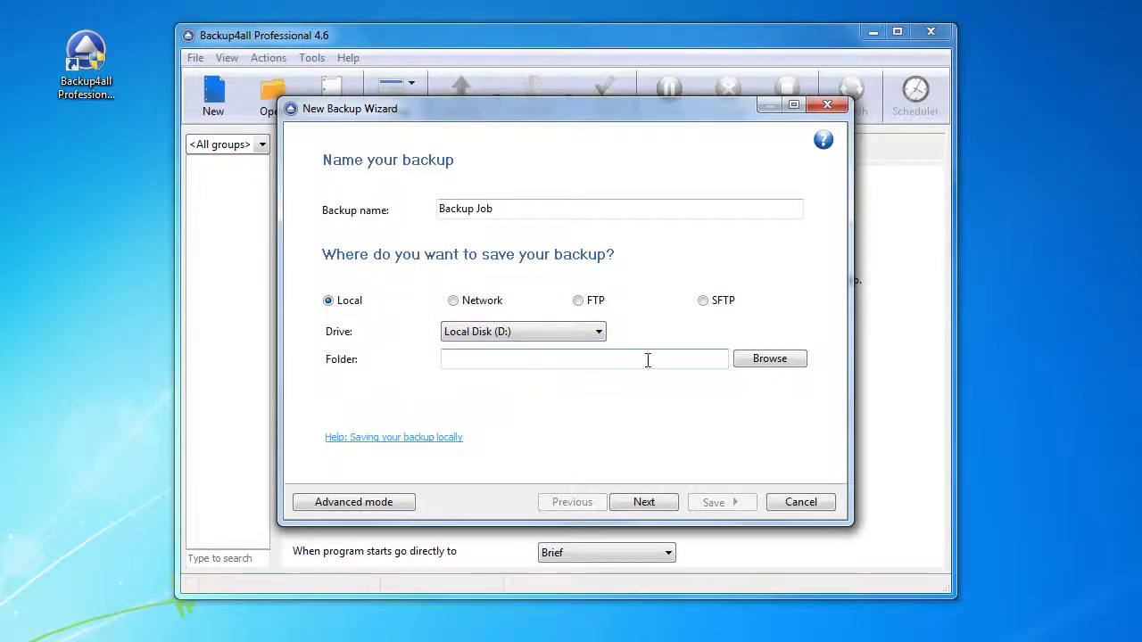
pyautogui.click(770, 362)
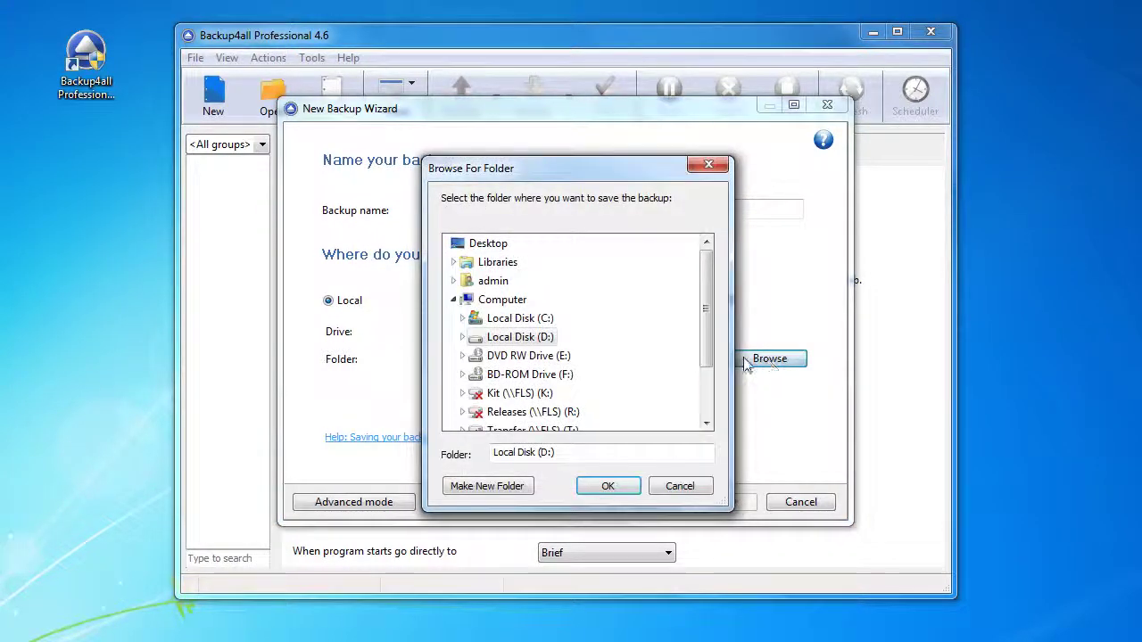
pyautogui.doubleClick(522, 337)
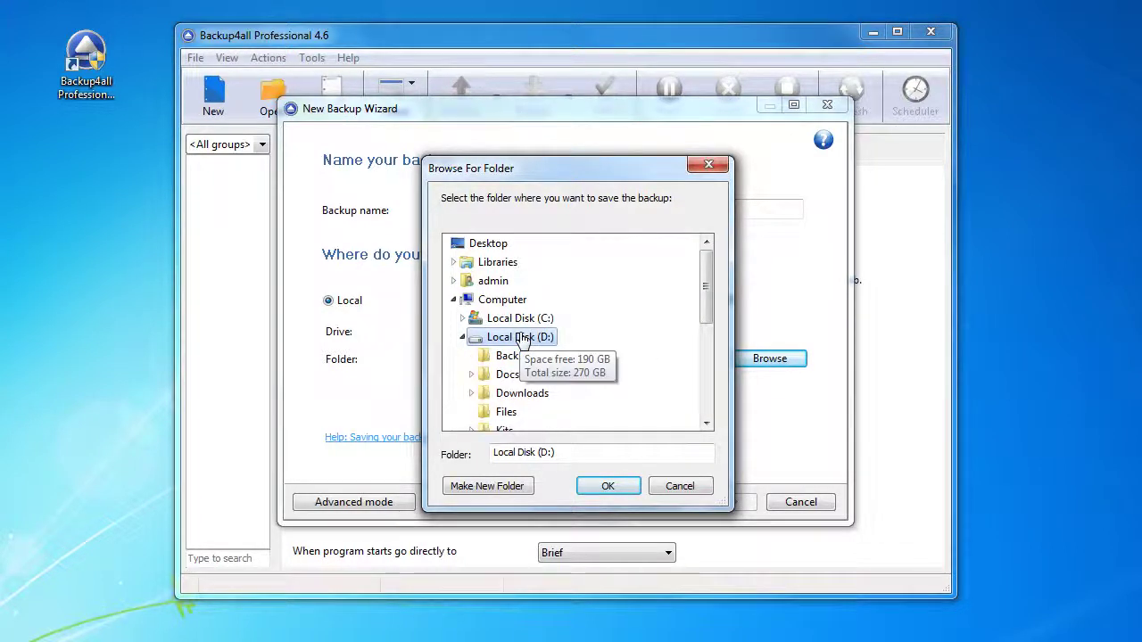
pyautogui.click(514, 357)
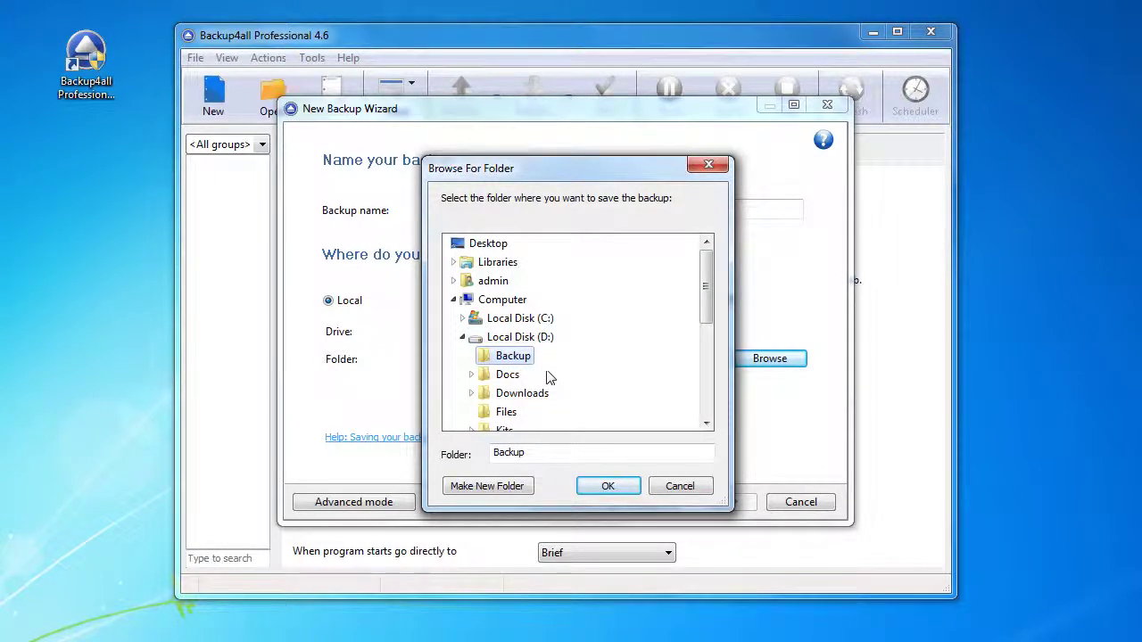
pyautogui.click(607, 487)
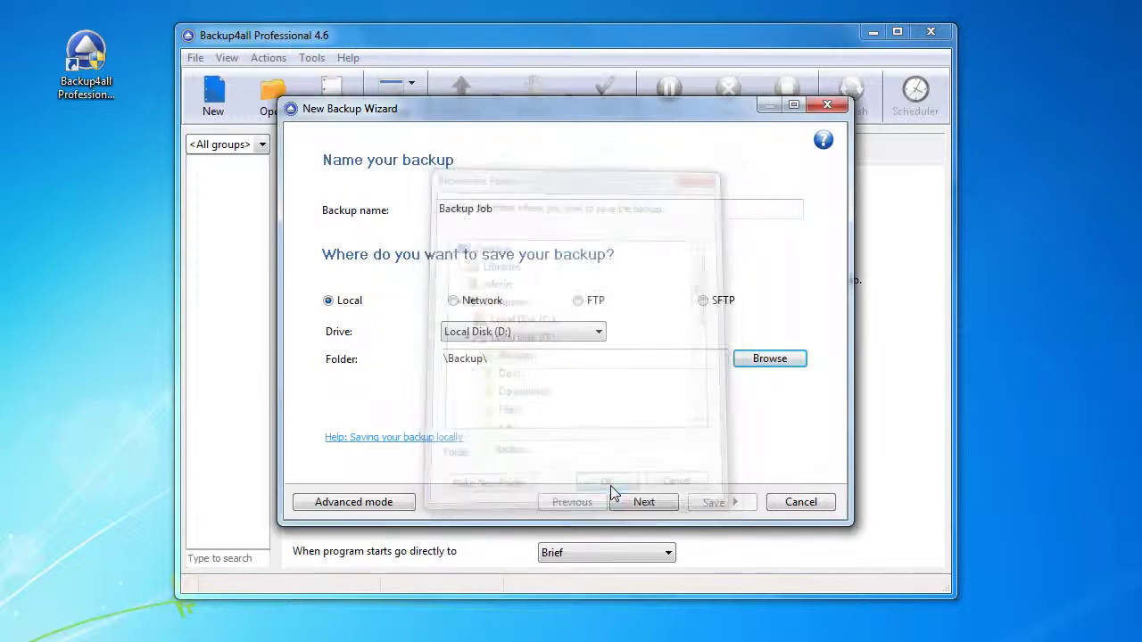
# Switch to Advanced mode, review the Local hard drive page, then go to Sources
pyautogui.click(355, 501)
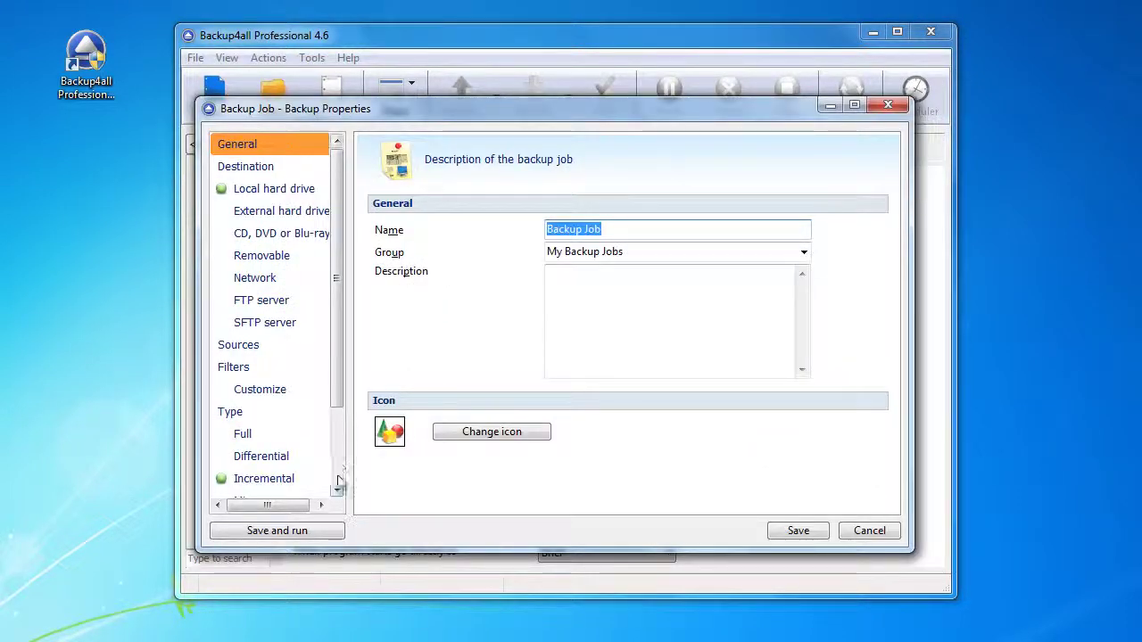
pyautogui.click(277, 195)
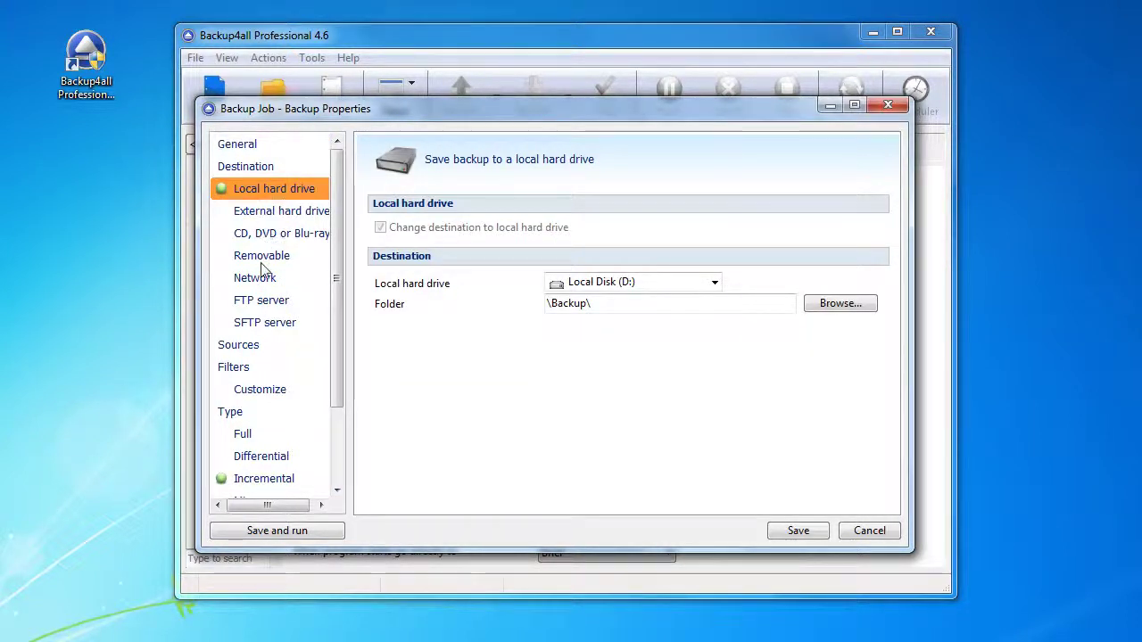
pyautogui.click(260, 347)
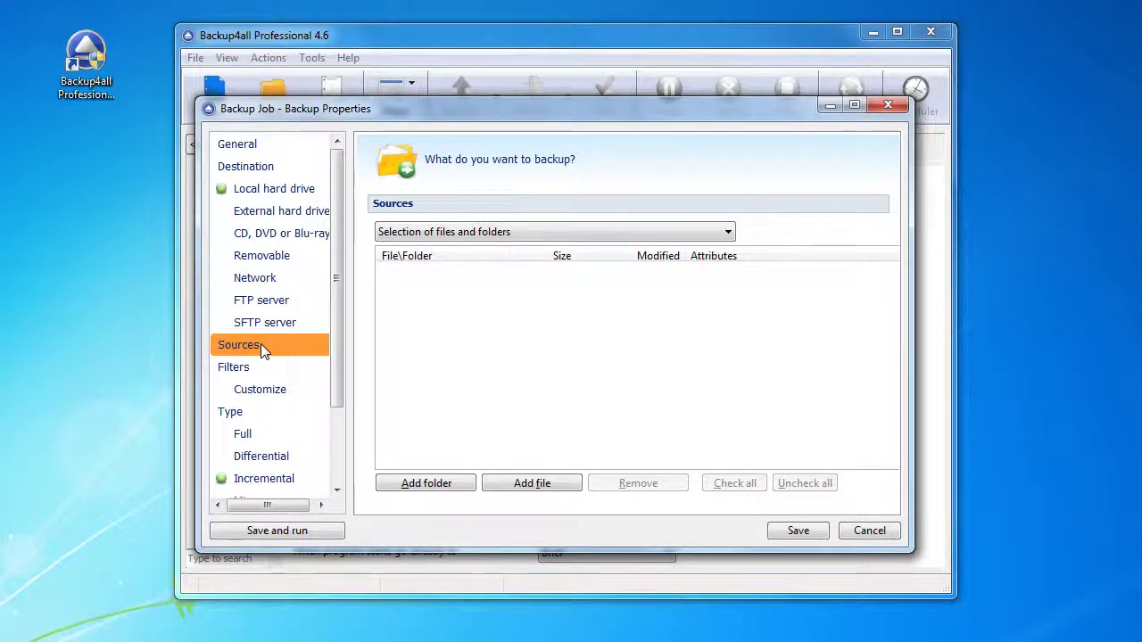
# Add the D:\Files folder as a backup source
pyautogui.click(429, 485)
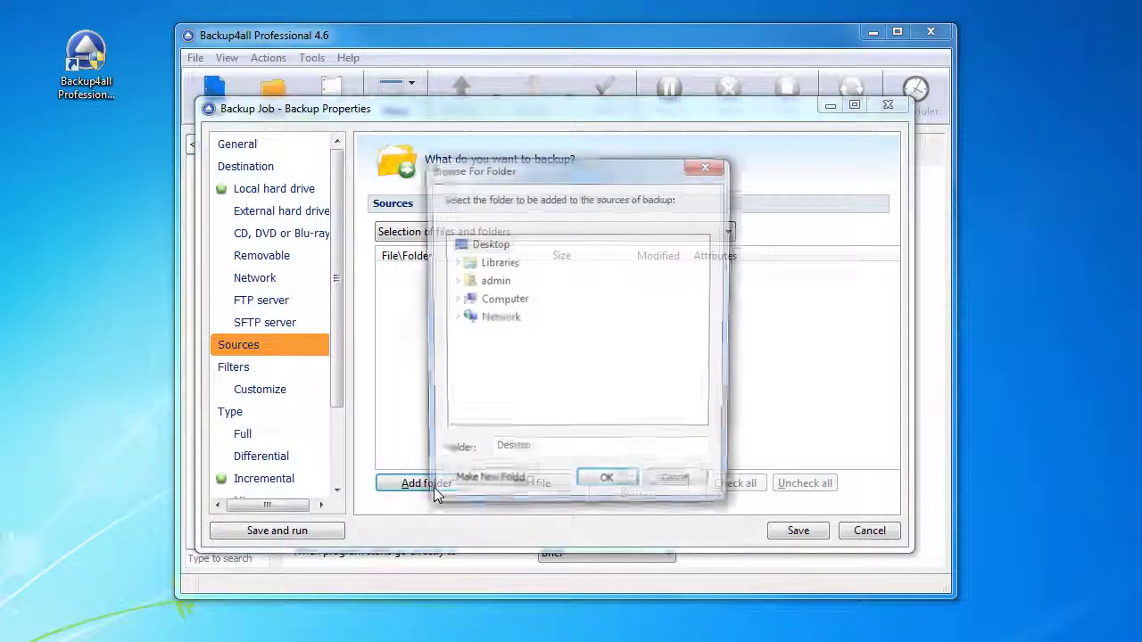
pyautogui.click(496, 301)
pyautogui.click(514, 339)
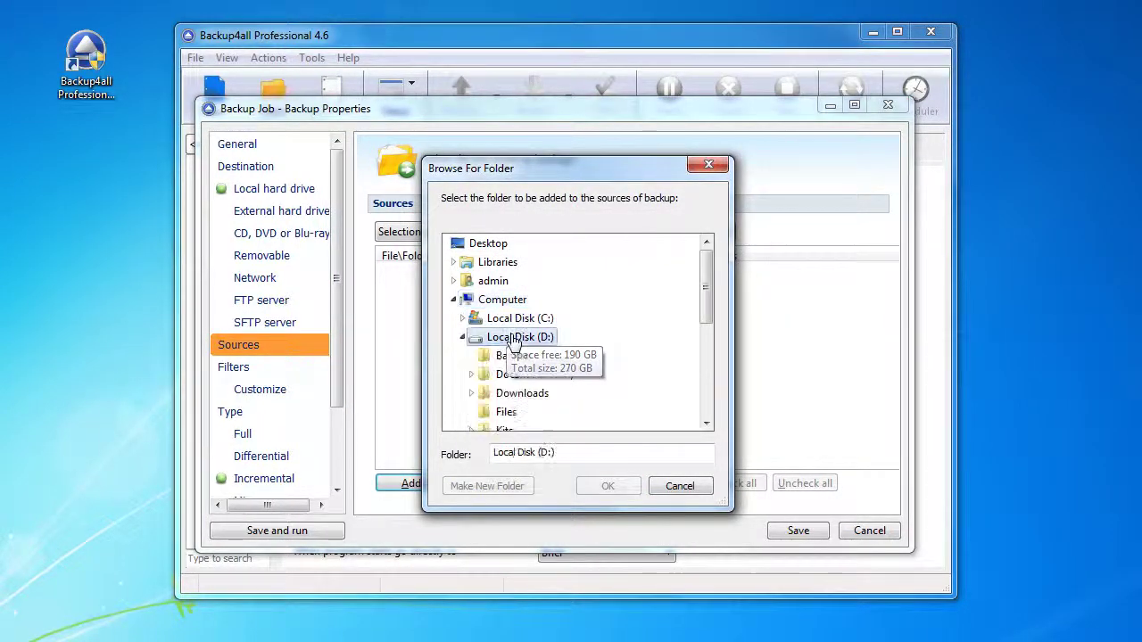
pyautogui.click(506, 413)
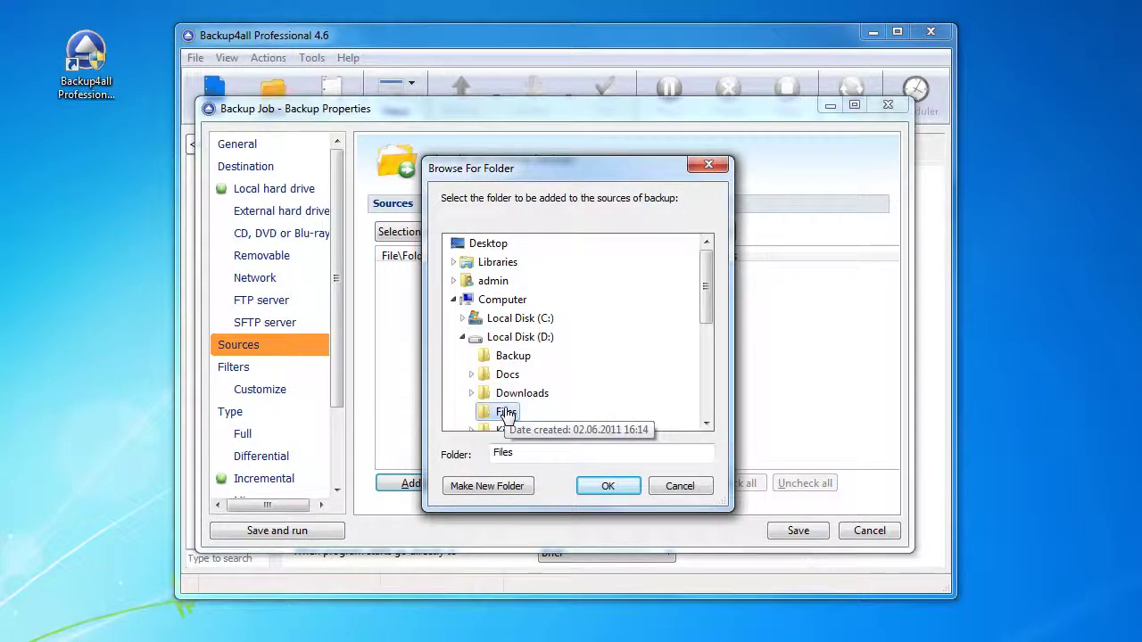
pyautogui.click(606, 488)
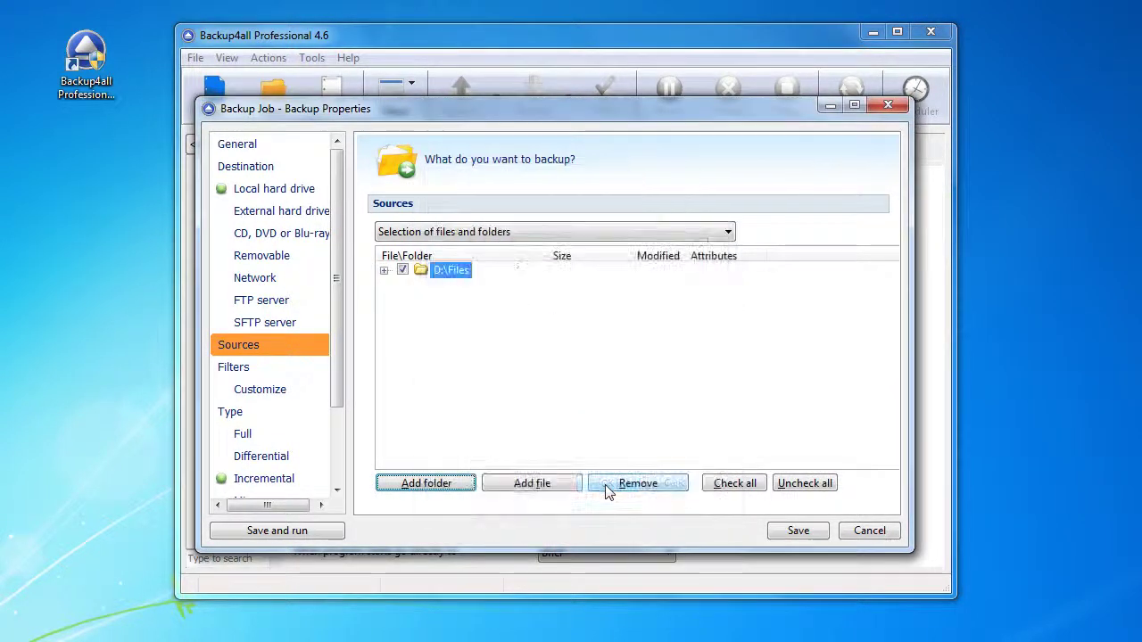
pyautogui.click(265, 371)
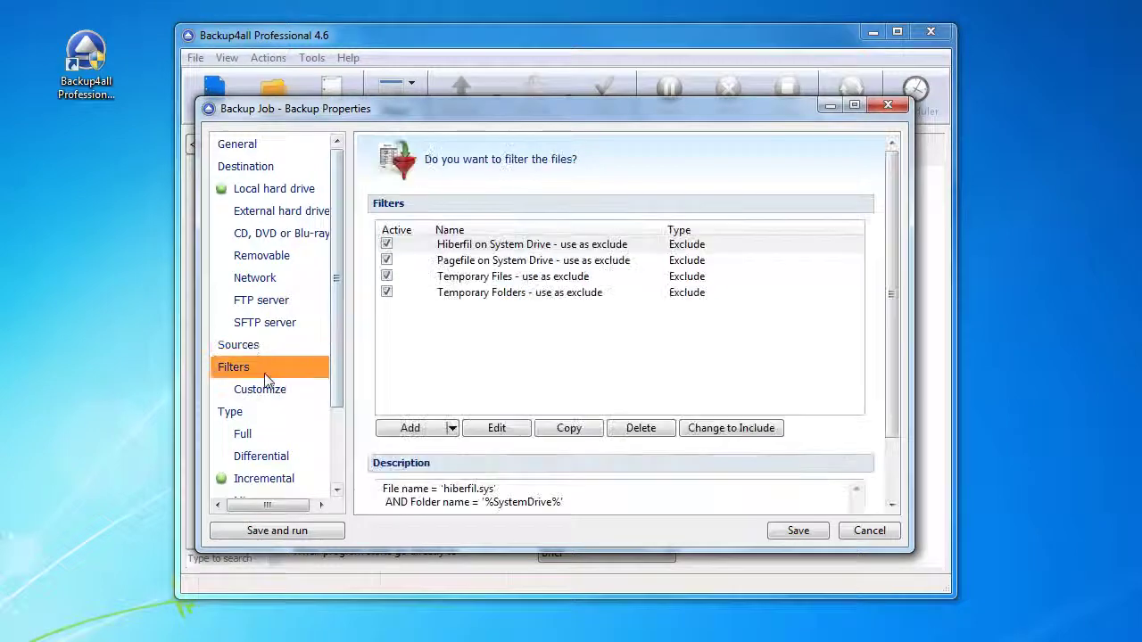
# Check the filter refinements for D:\Files, then move to the Type page
pyautogui.click(264, 393)
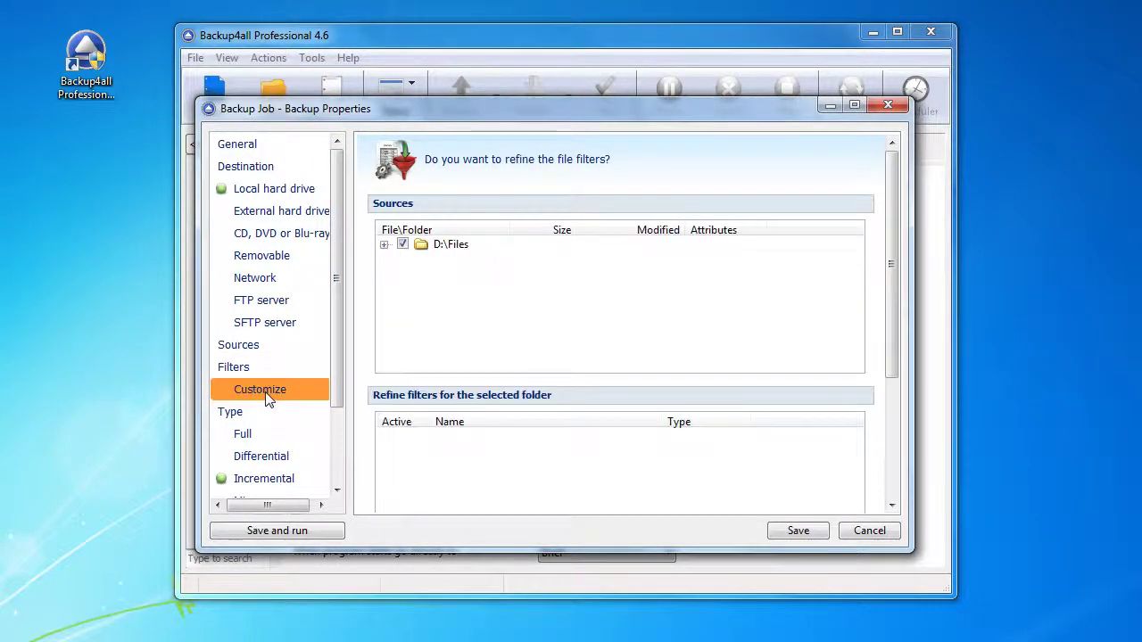
pyautogui.click(257, 416)
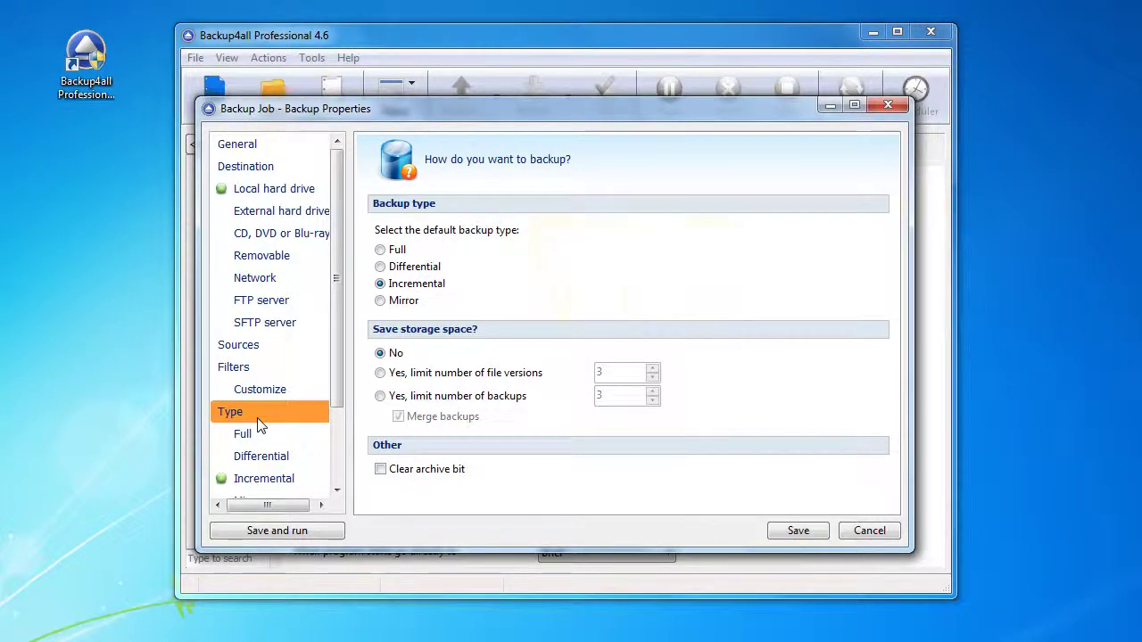
# Set Differential as default type, limit stored backups to 7, and disable merging
pyautogui.click(403, 270)
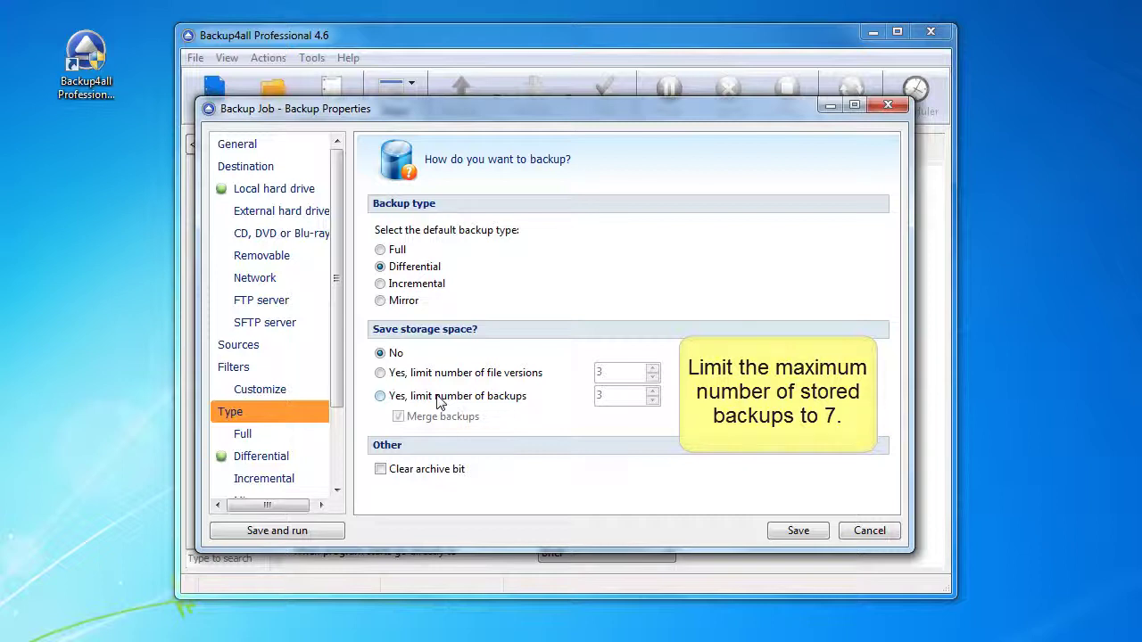
pyautogui.click(437, 402)
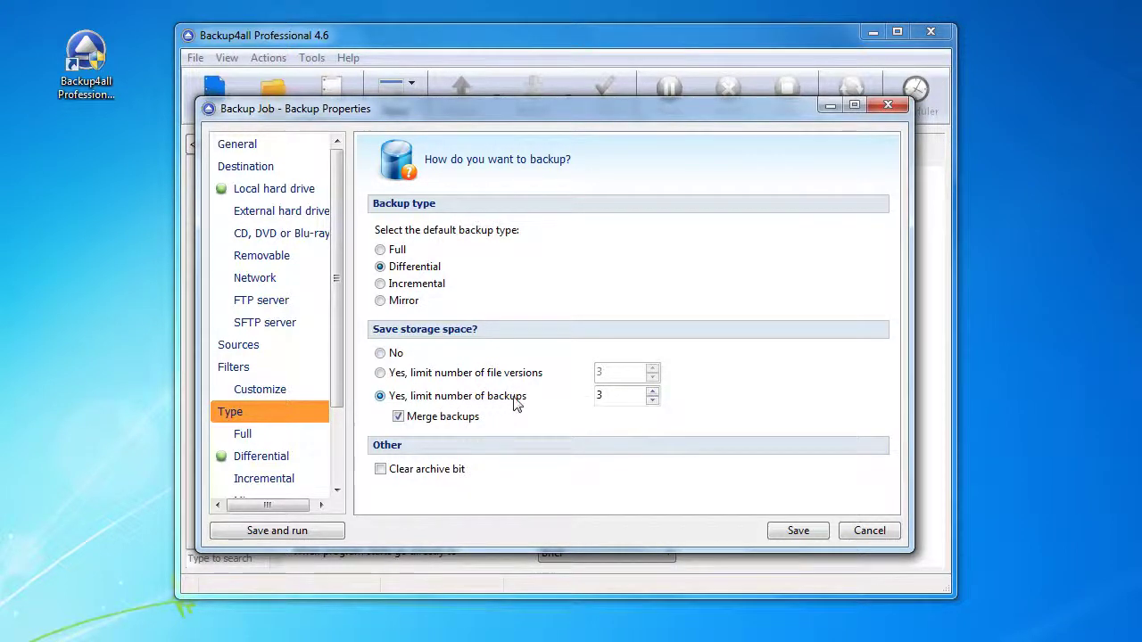
pyautogui.doubleClick(614, 397)
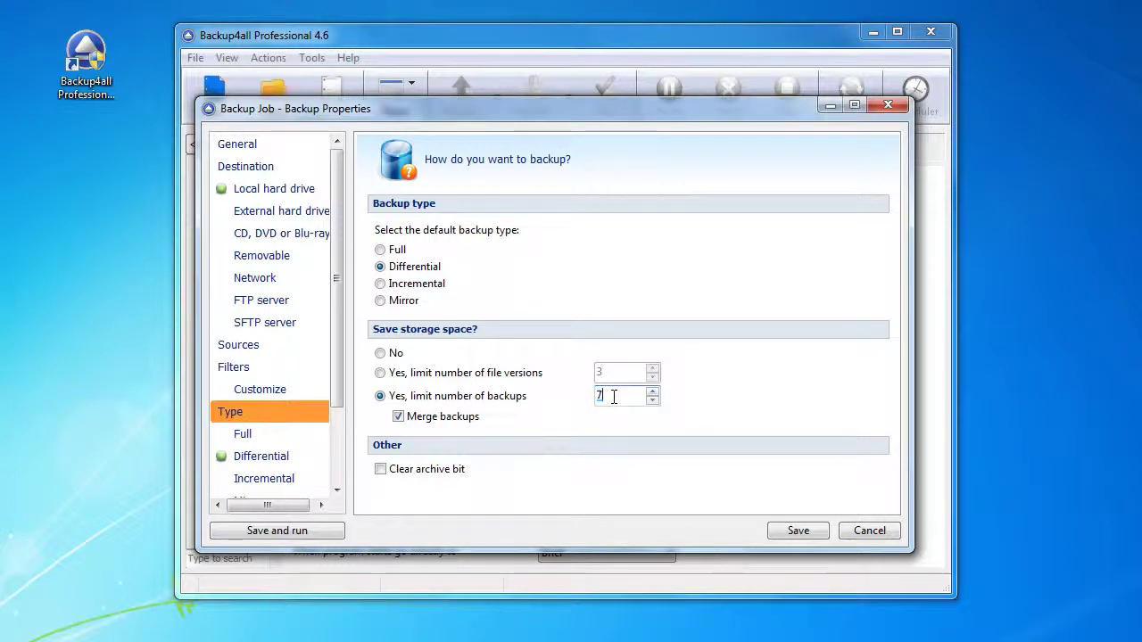
pyautogui.write('7')
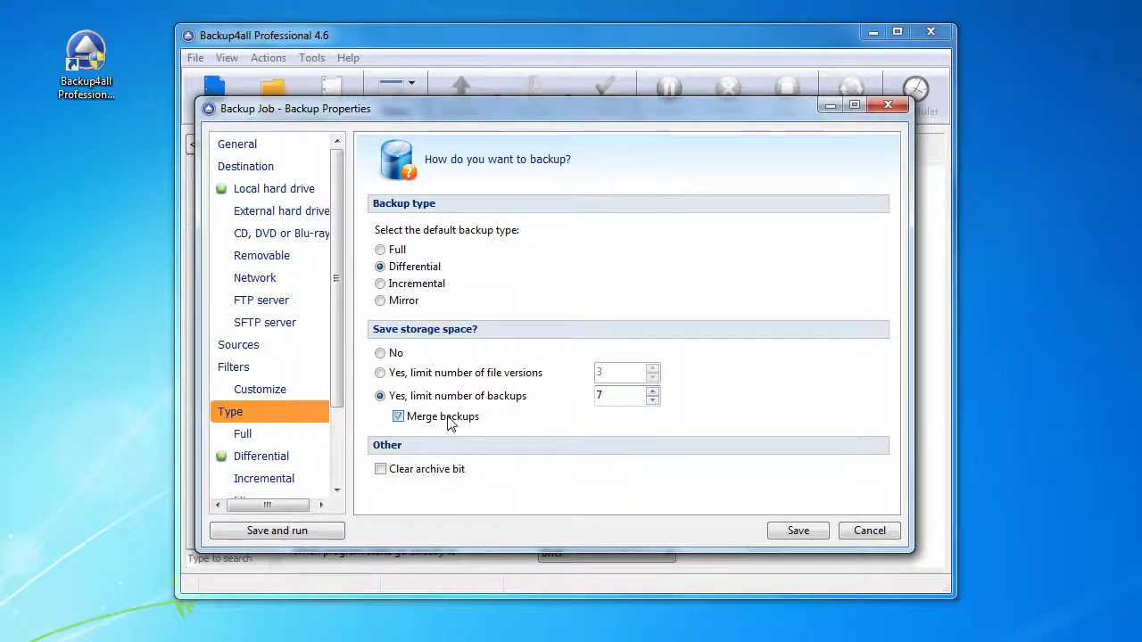
pyautogui.click(451, 423)
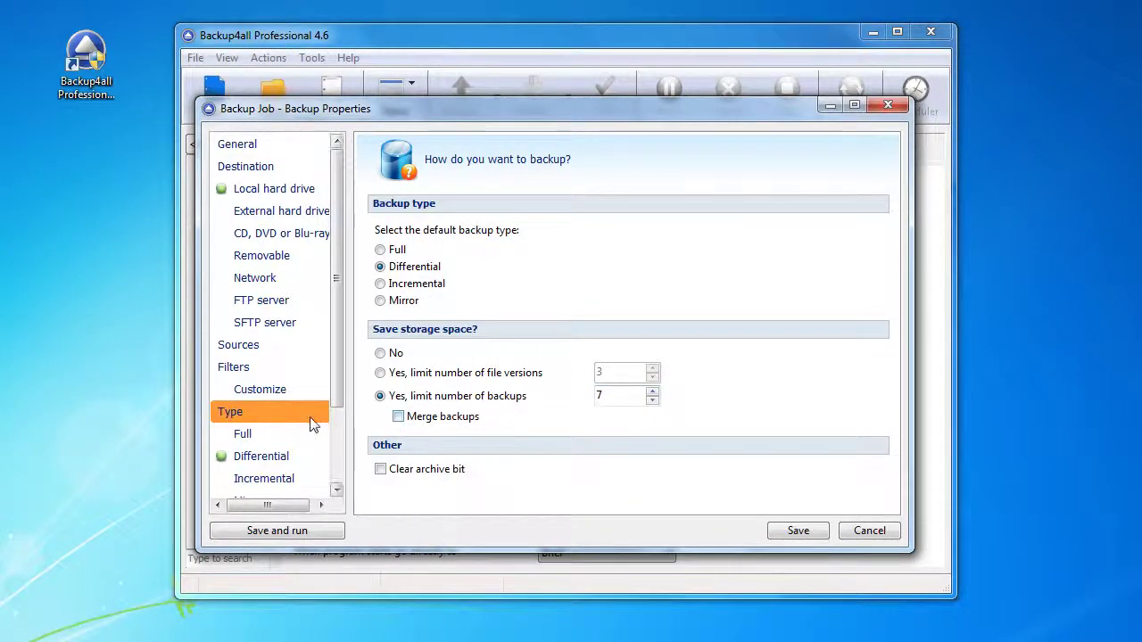
pyautogui.click(269, 454)
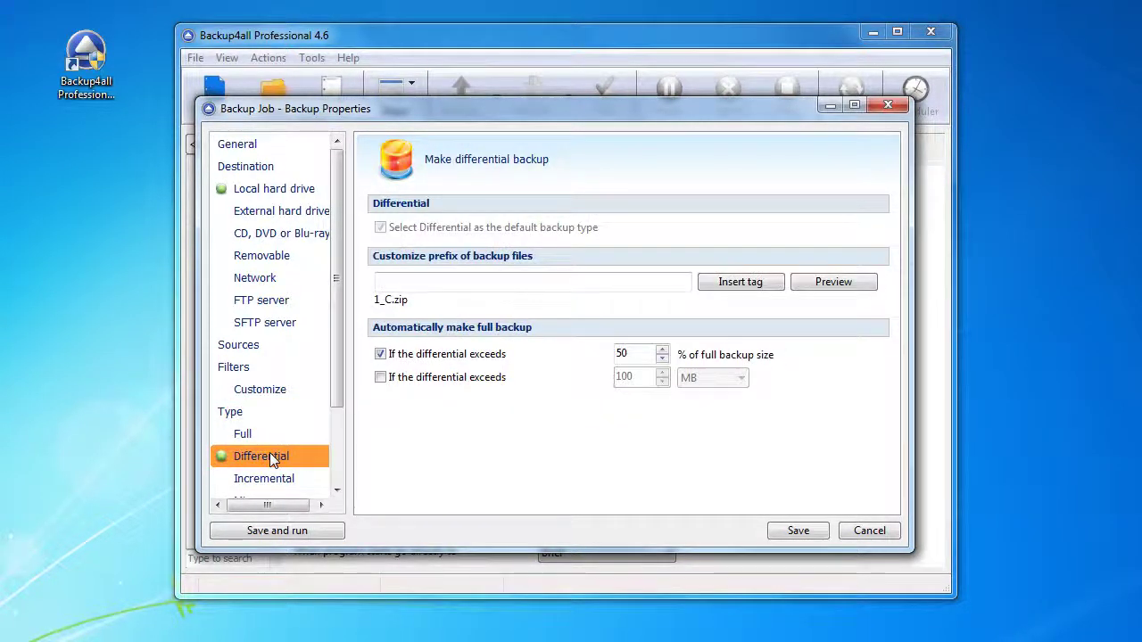
# Step through the Compression, Advanced and Email pages to reach Scheduler
pyautogui.scroll(-2, 268, 457)
pyautogui.click(271, 423)
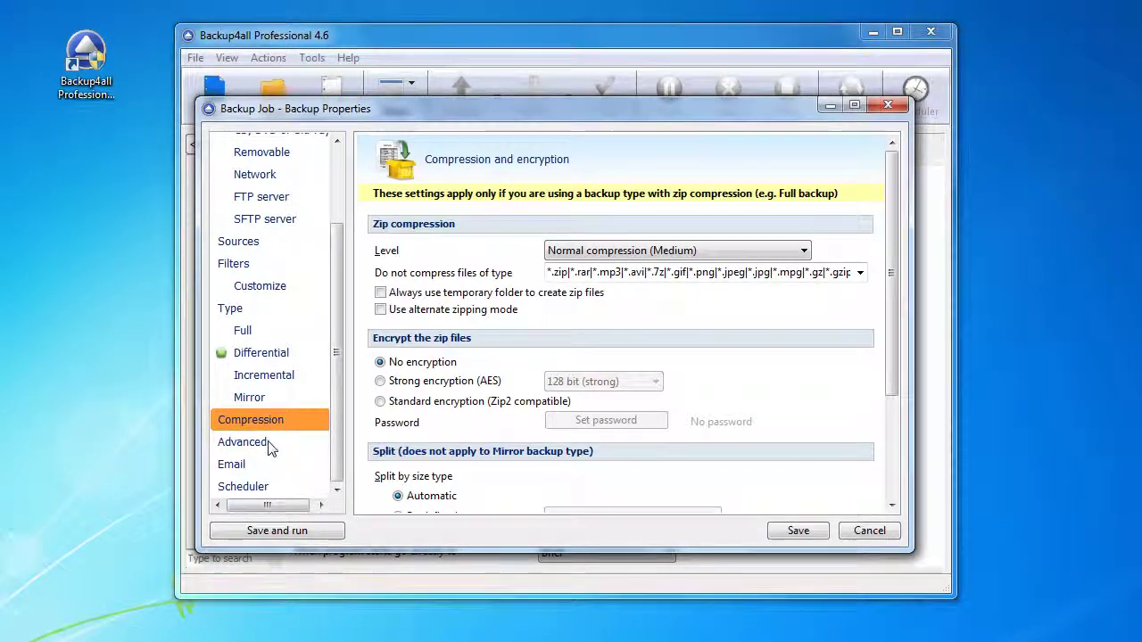
pyautogui.click(268, 443)
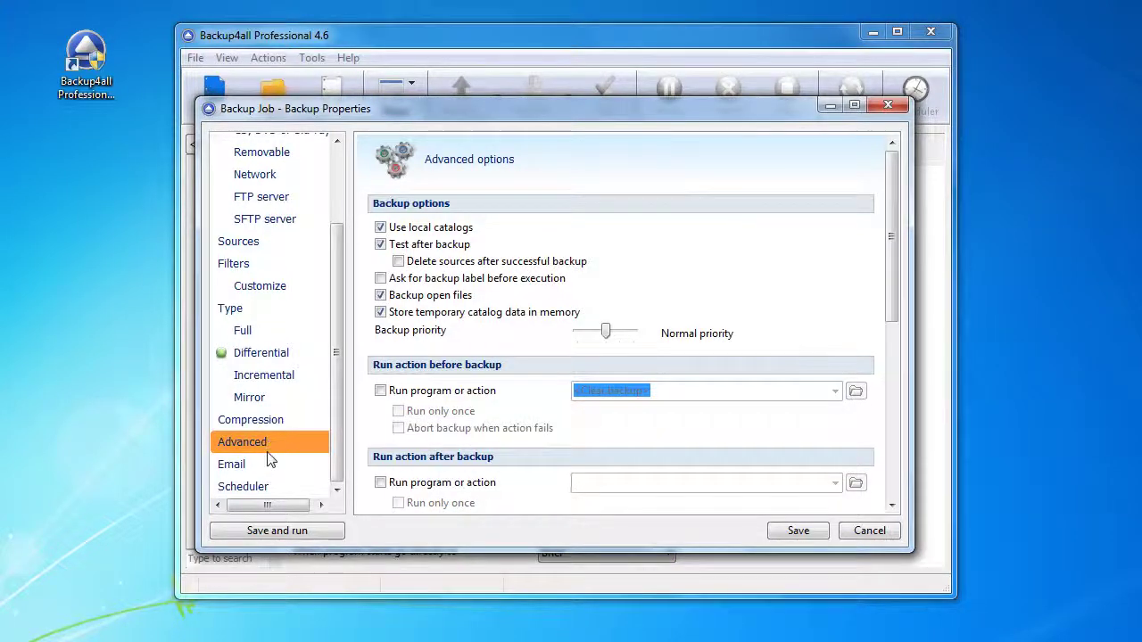
pyautogui.click(267, 464)
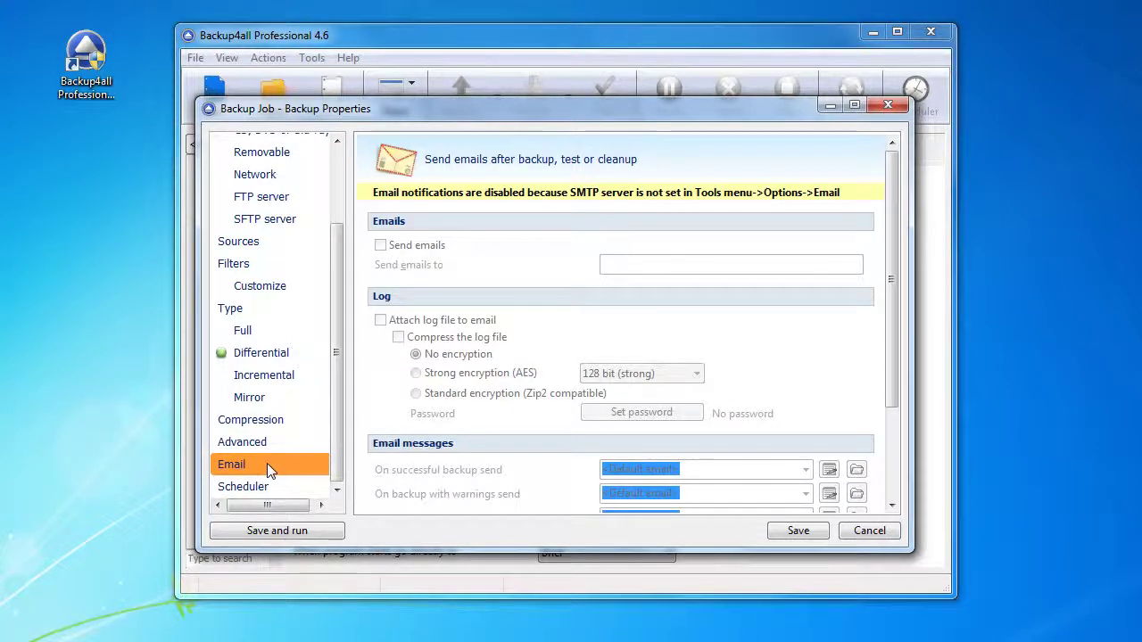
pyautogui.click(268, 486)
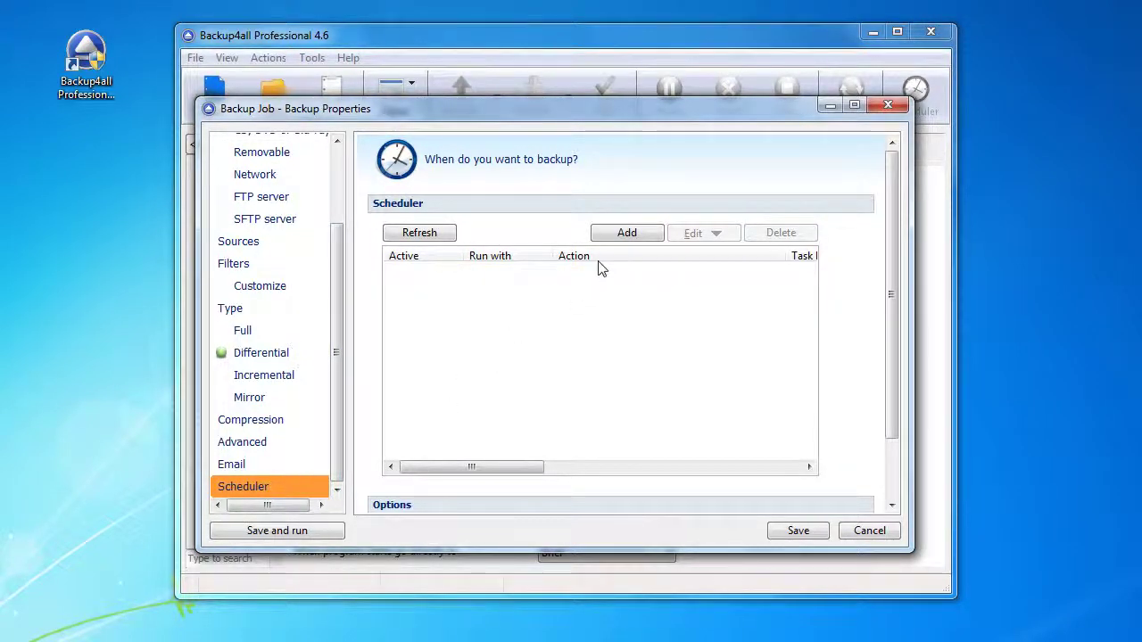
# Add a new scheduled task and enter and confirm the Windows account password
pyautogui.click(631, 234)
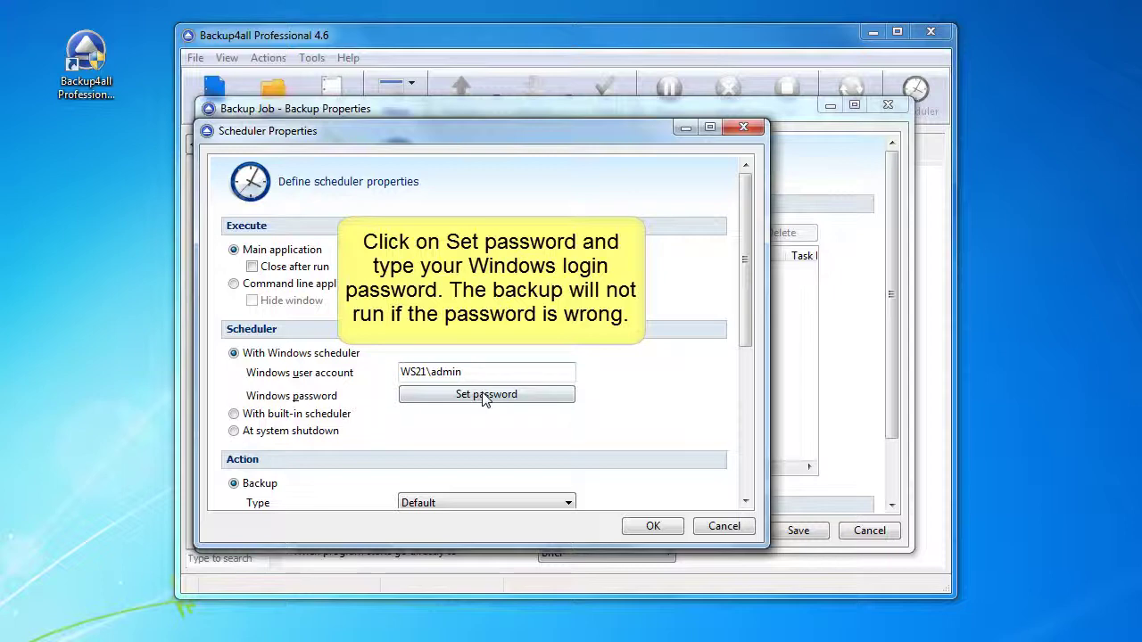
pyautogui.click(483, 398)
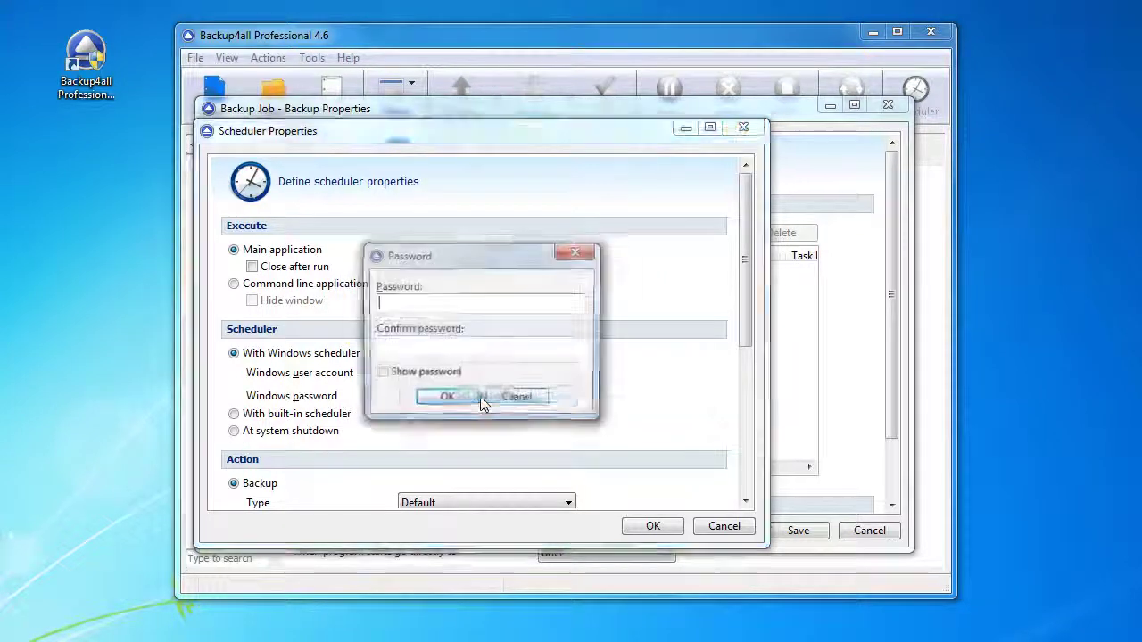
pyautogui.write('123')
pyautogui.press('Tab')
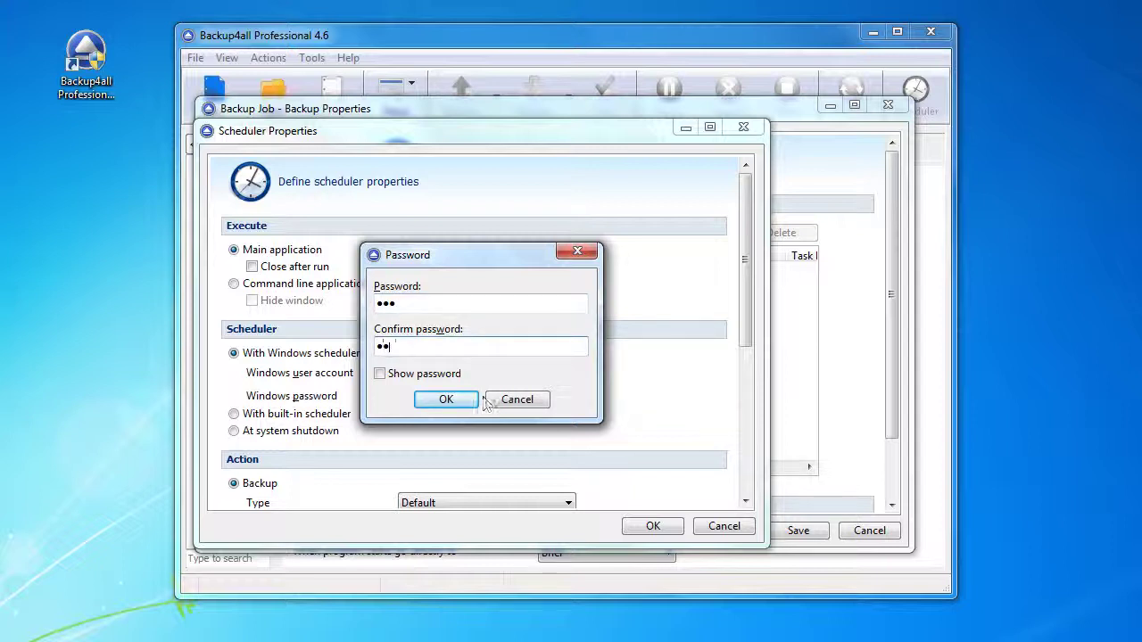
pyautogui.click(454, 401)
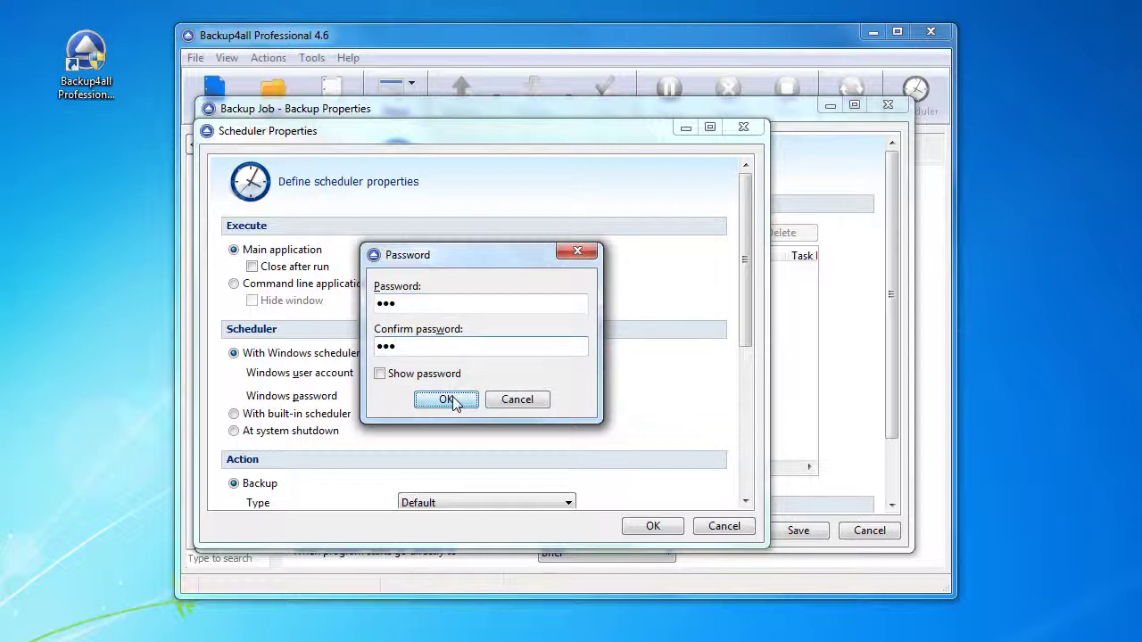
# Set the task's action type to Differential and save it
pyautogui.scroll(-3, 454, 410)
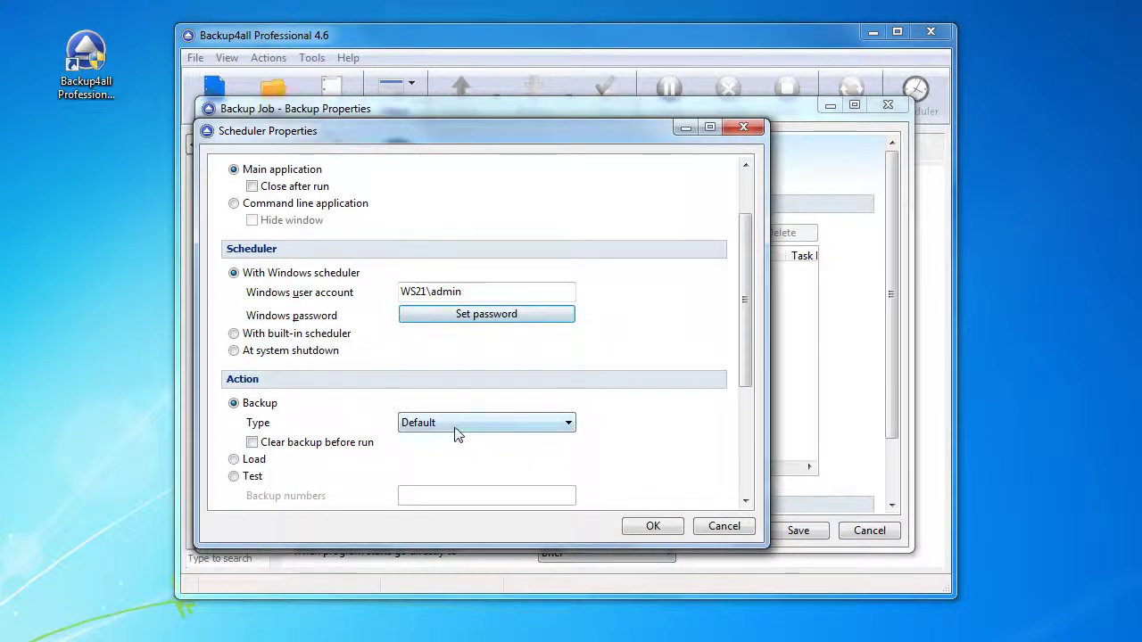
pyautogui.click(454, 425)
pyautogui.click(456, 467)
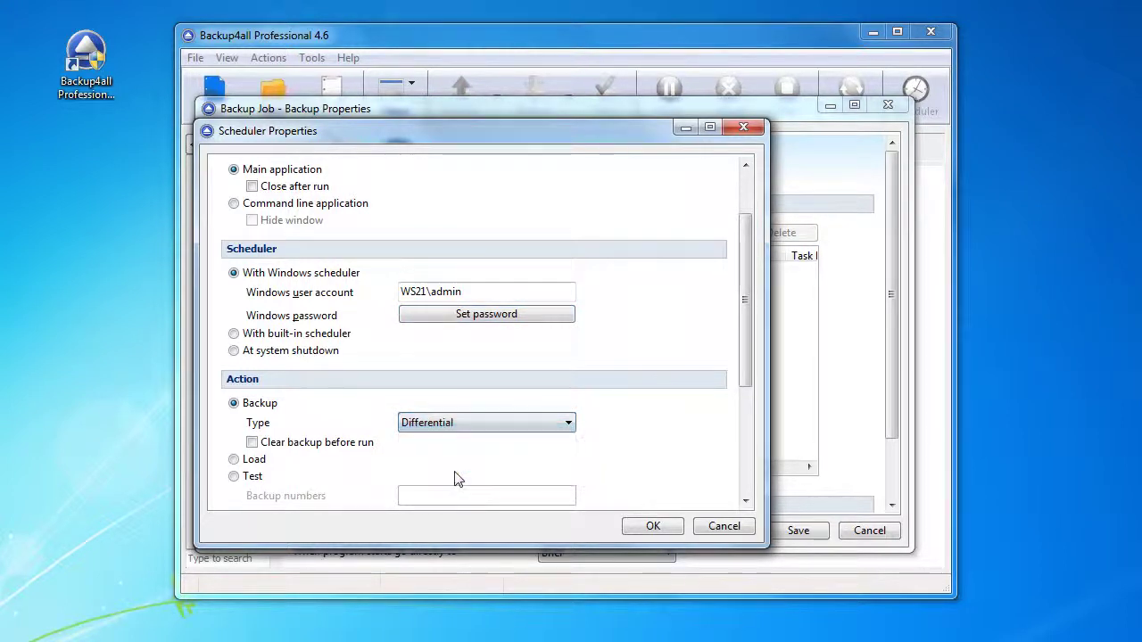
pyautogui.scroll(-3, 455, 479)
pyautogui.scroll(-3, 454, 479)
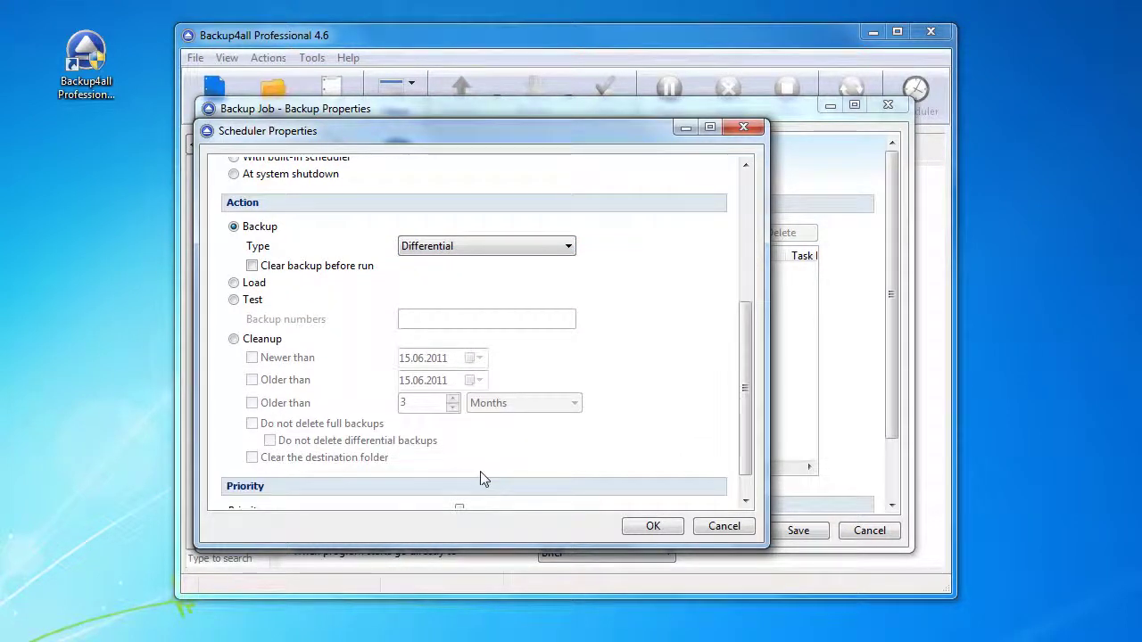
pyautogui.click(650, 525)
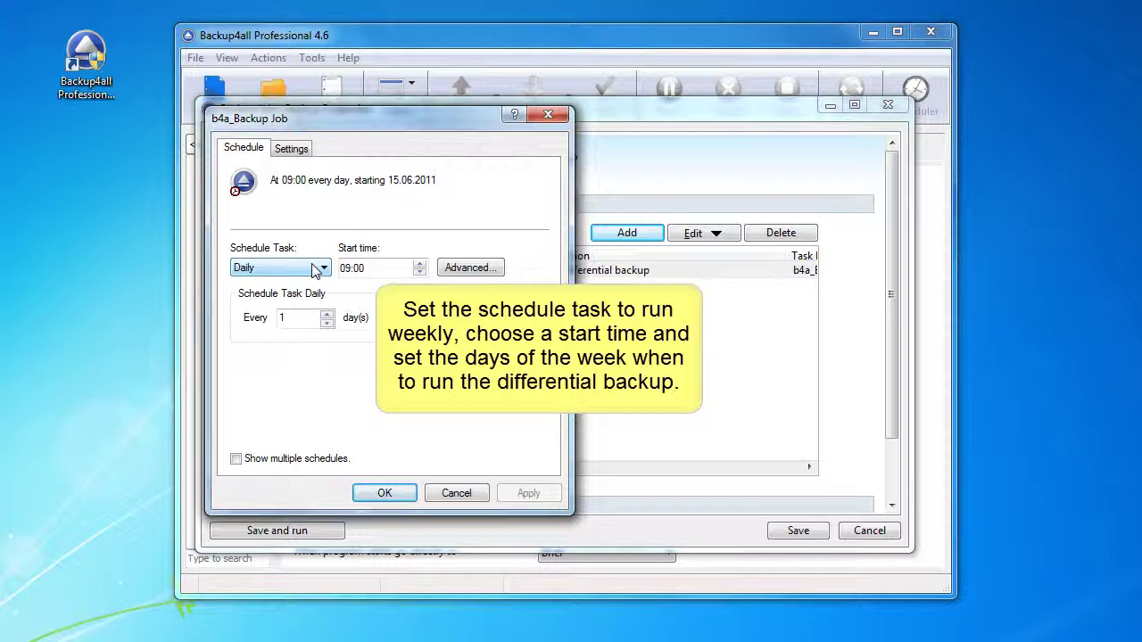
# Schedule the task weekly at 10:00 on Monday, Tuesday, Wednesday and Thursday
pyautogui.click(314, 270)
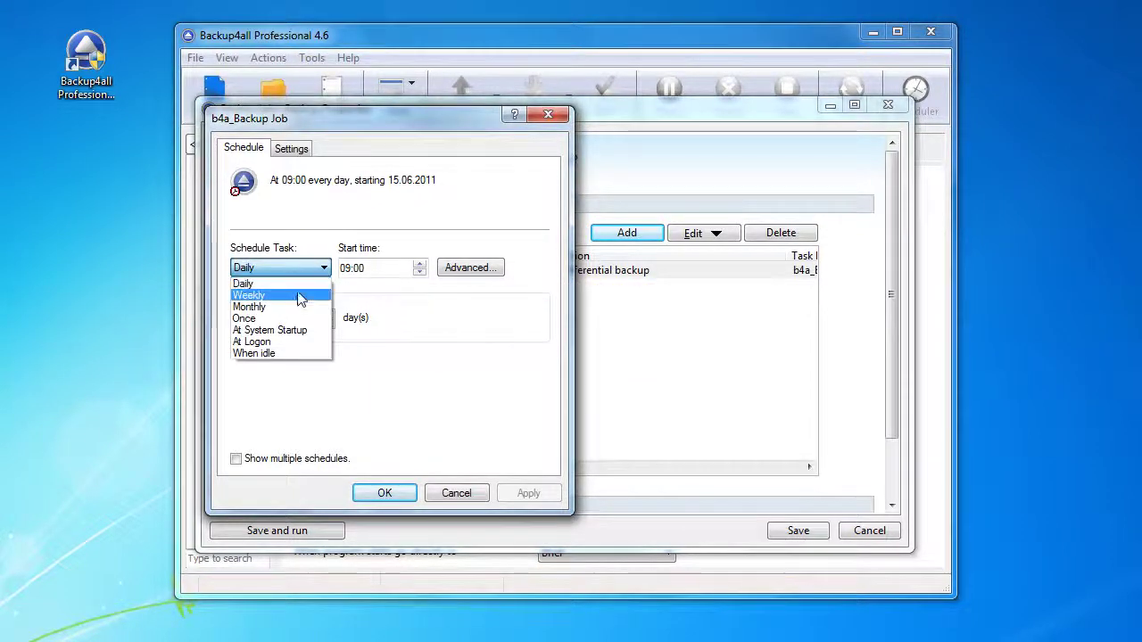
pyautogui.click(300, 297)
pyautogui.click(344, 269)
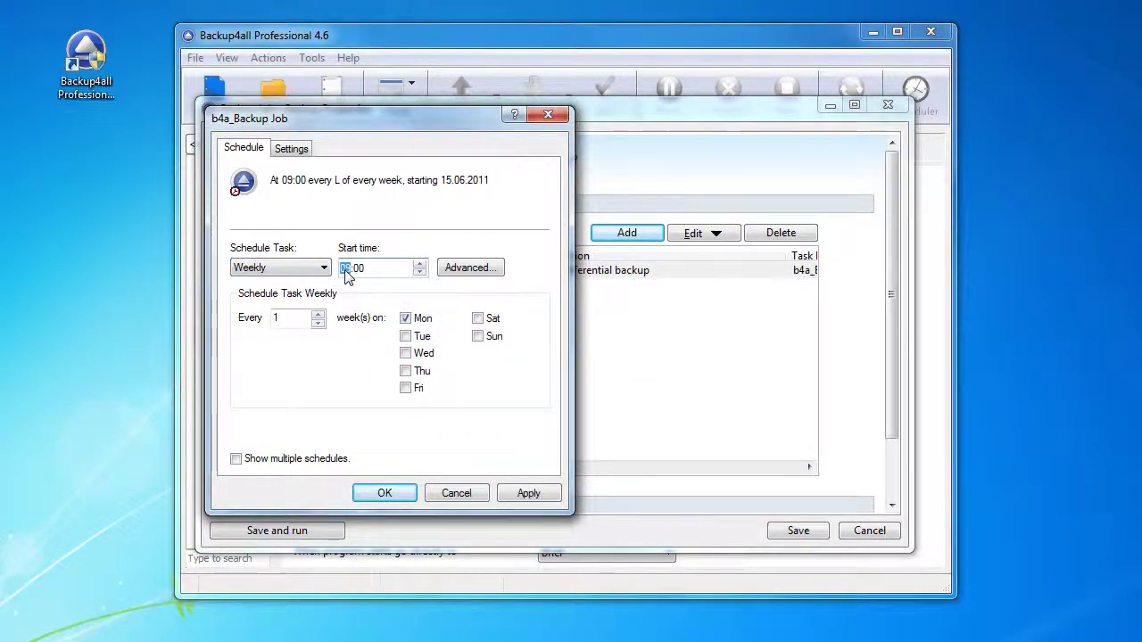
pyautogui.write('1')
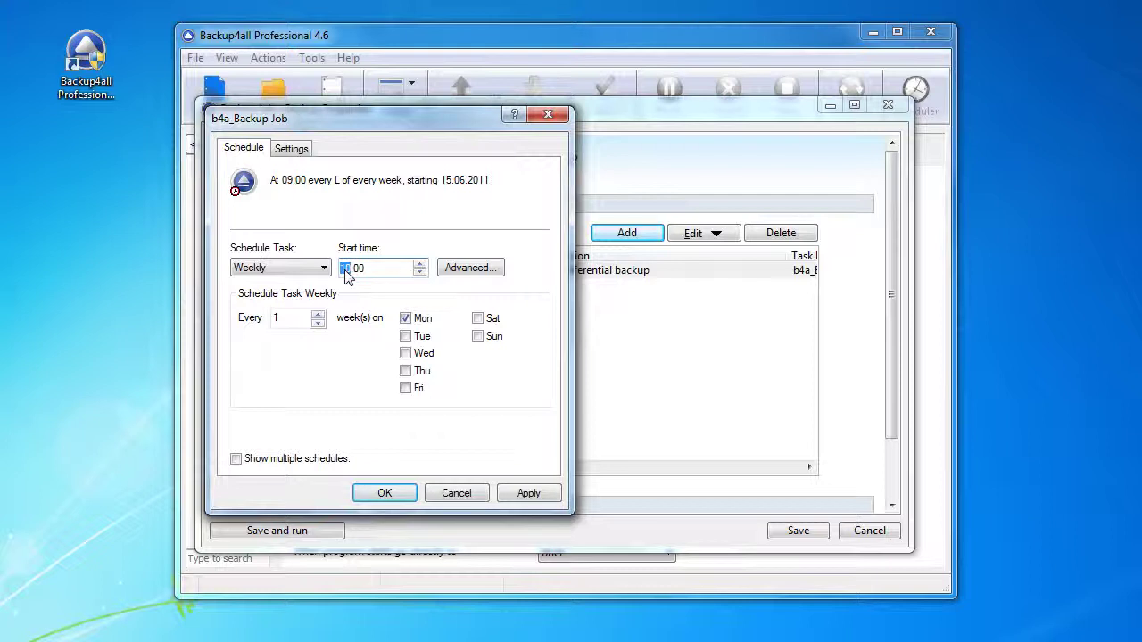
pyautogui.click(405, 336)
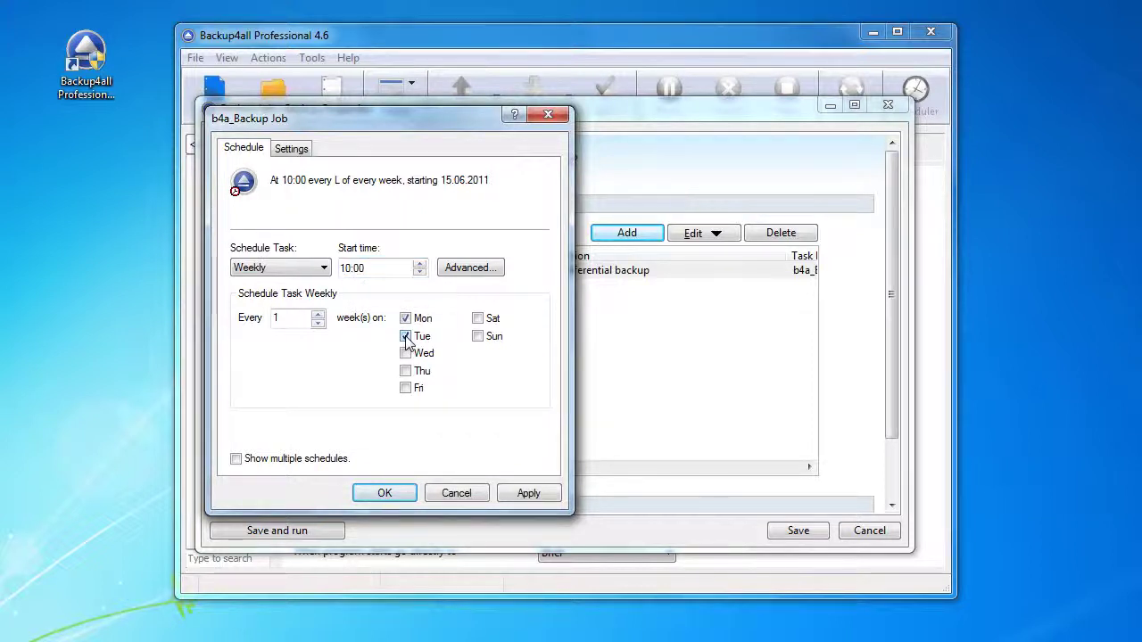
pyautogui.click(406, 353)
pyautogui.click(406, 372)
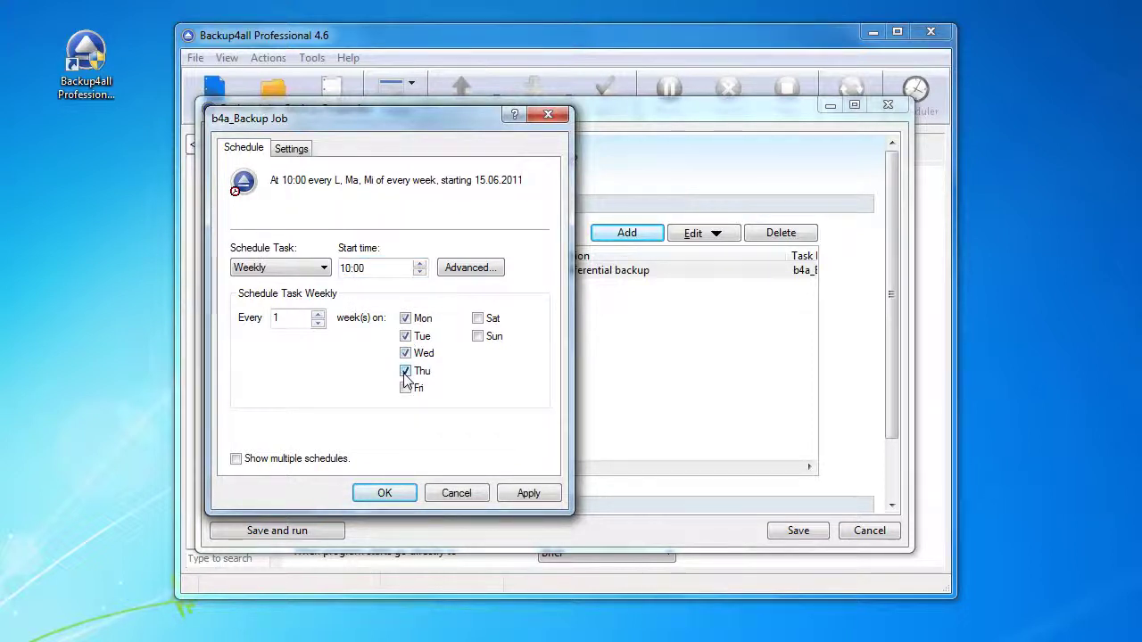
pyautogui.click(526, 493)
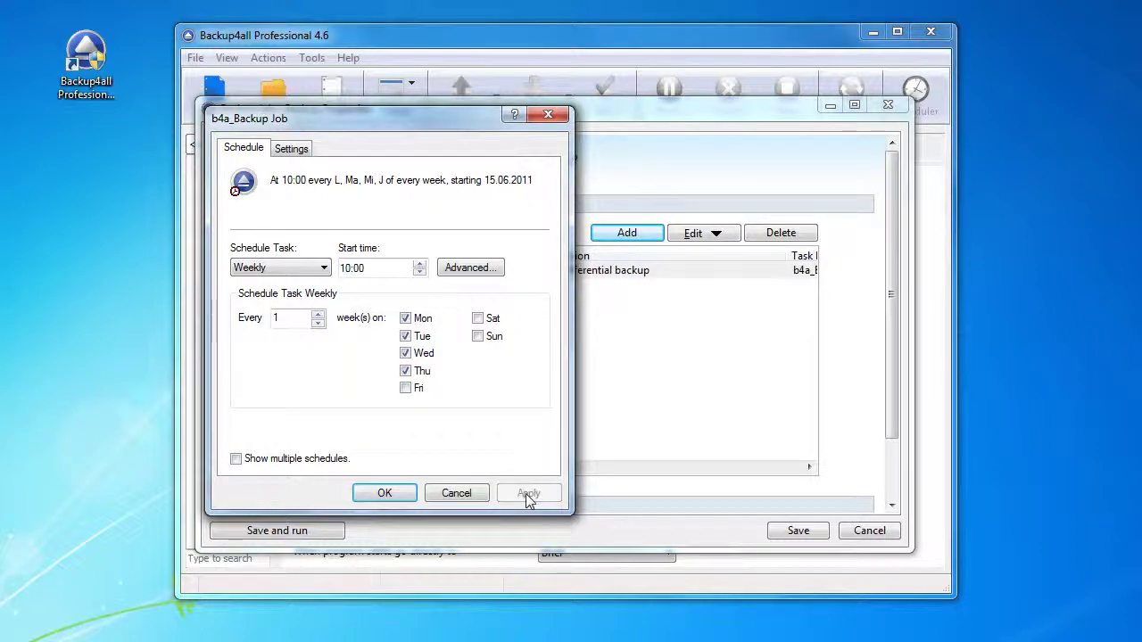
pyautogui.click(384, 494)
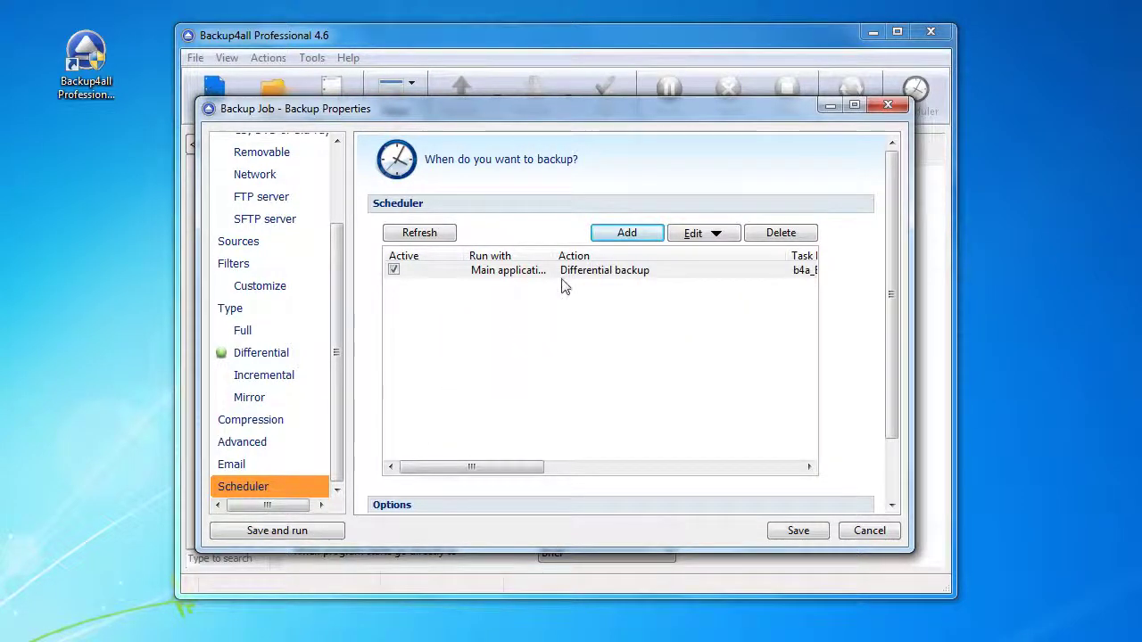
# Add a second scheduled task and enter and confirm the Windows account password
pyautogui.click(627, 234)
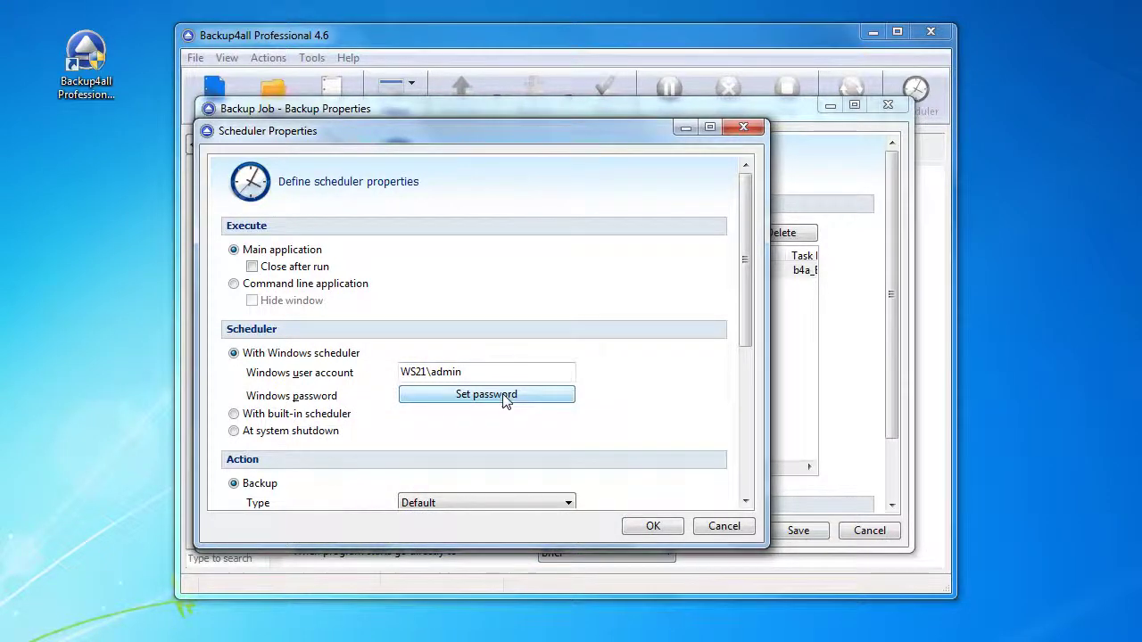
pyautogui.click(505, 396)
pyautogui.write('123')
pyautogui.press('Tab')
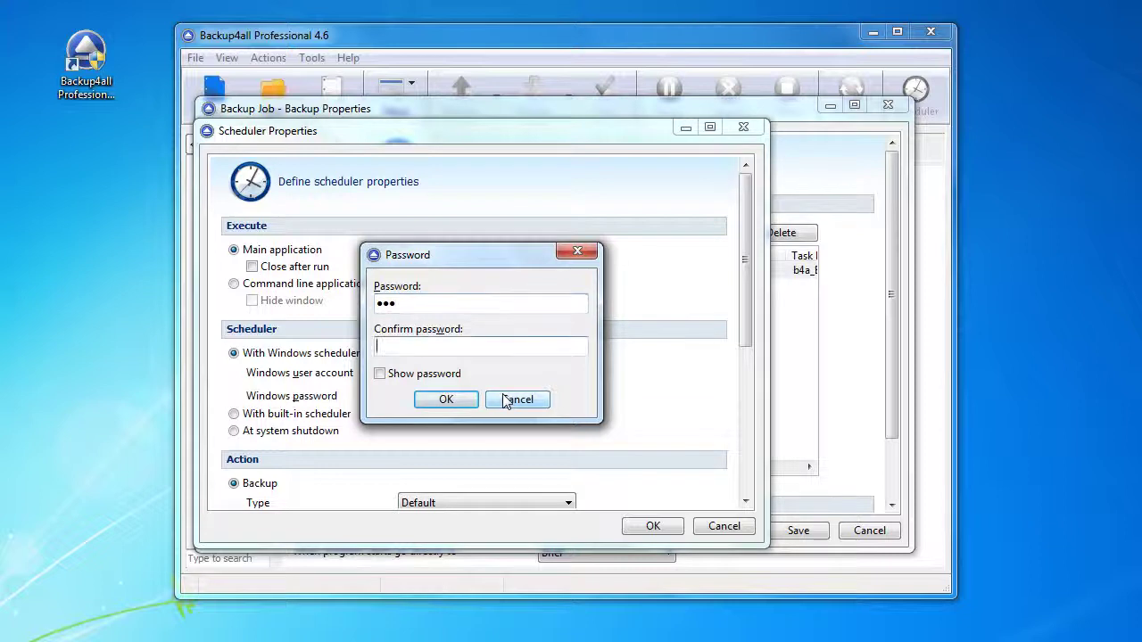
pyautogui.write('123')
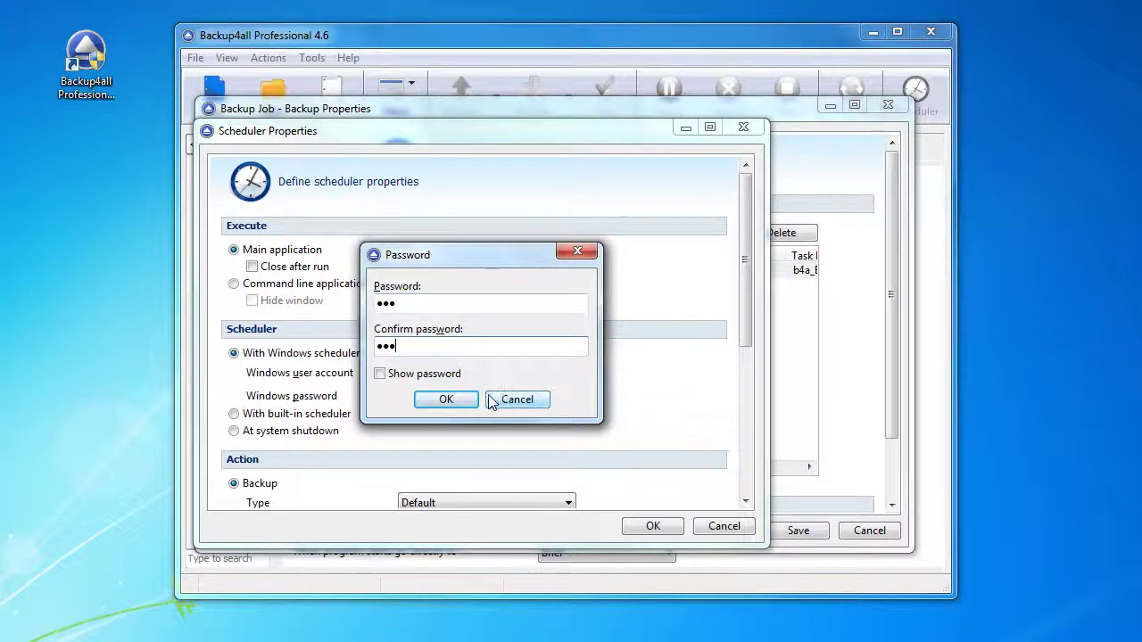
pyautogui.click(447, 401)
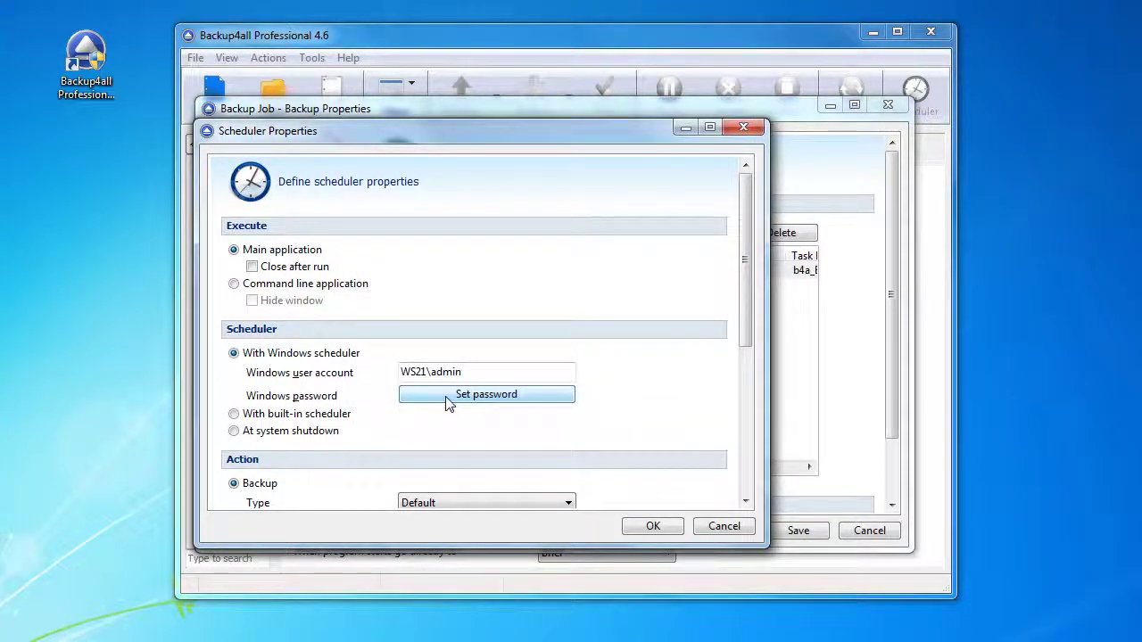
# Set this task's backup type to Full and save it
pyautogui.scroll(-3, 447, 402)
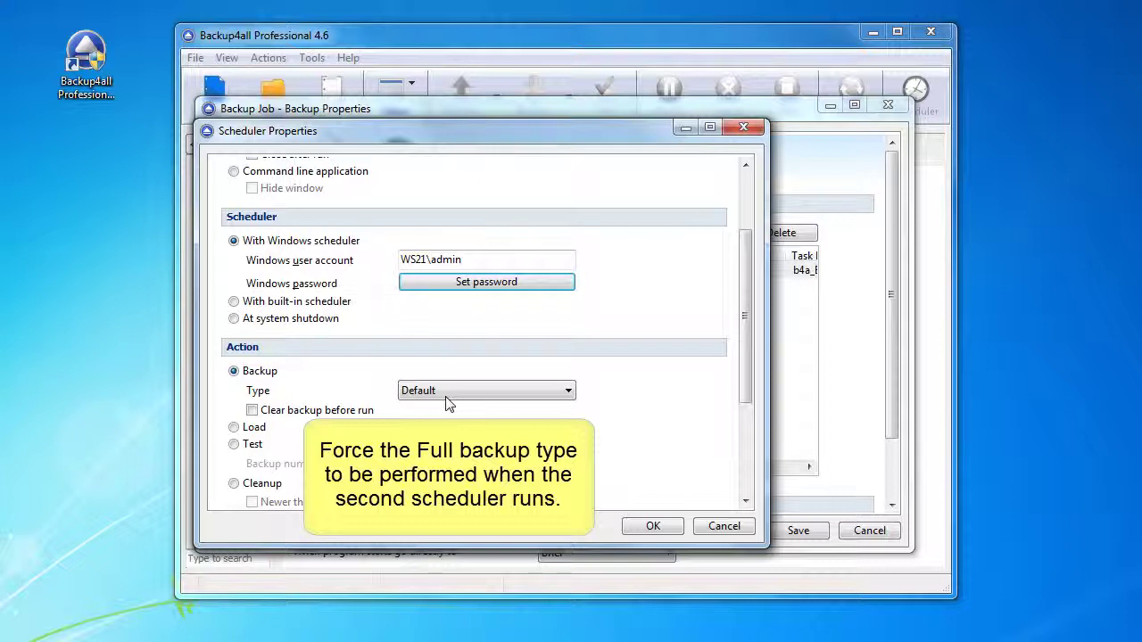
pyautogui.click(448, 400)
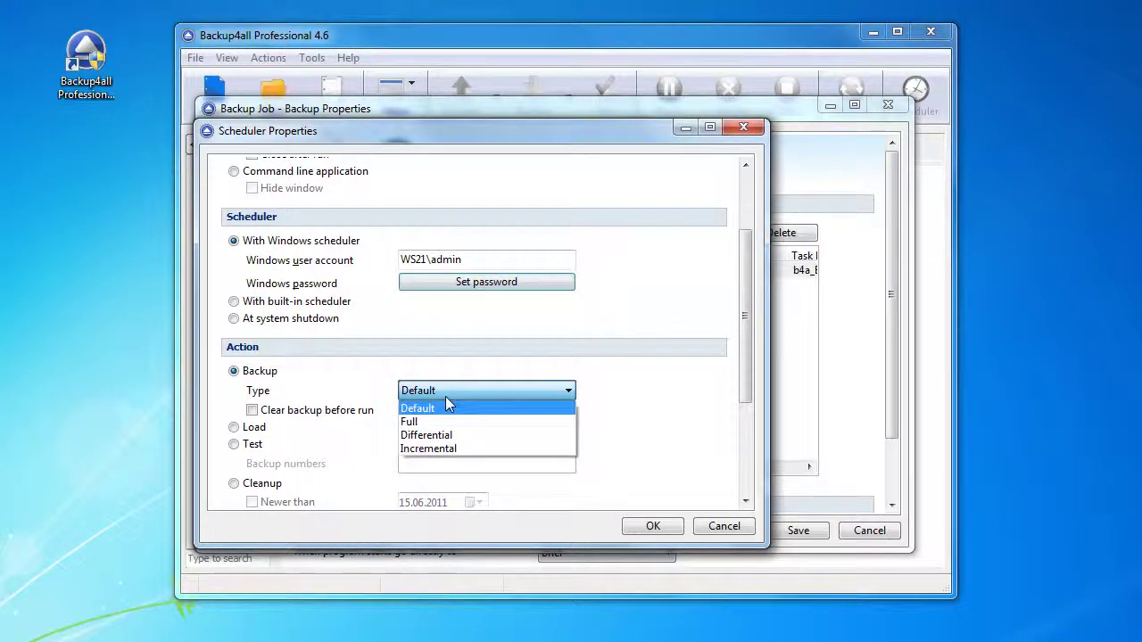
pyautogui.click(446, 421)
pyautogui.scroll(-3, 447, 426)
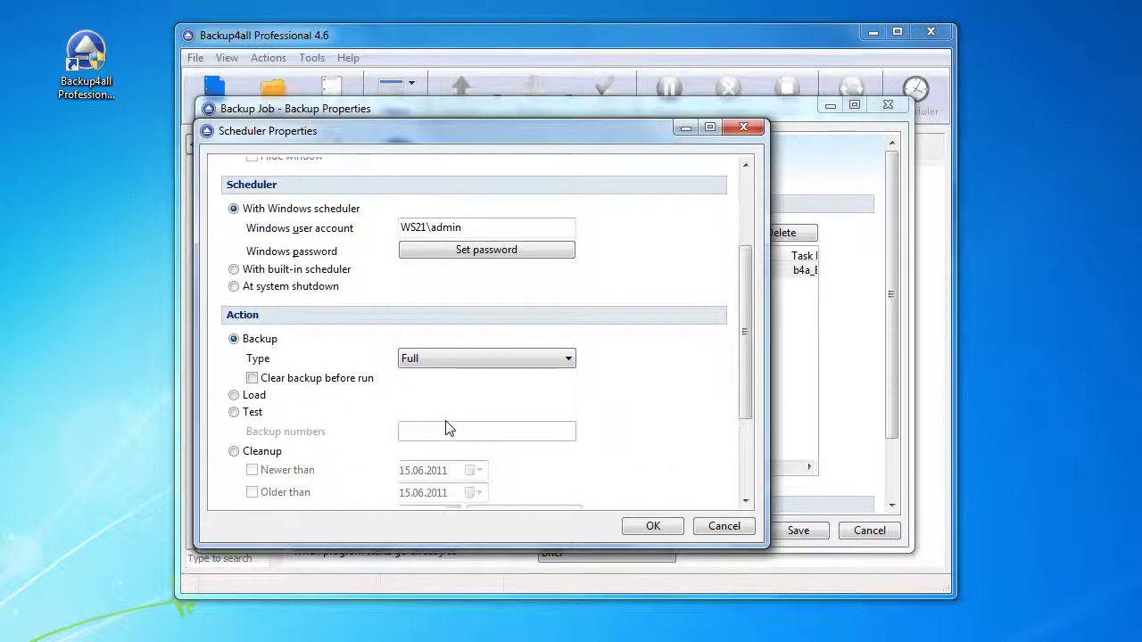
pyautogui.scroll(-3, 449, 428)
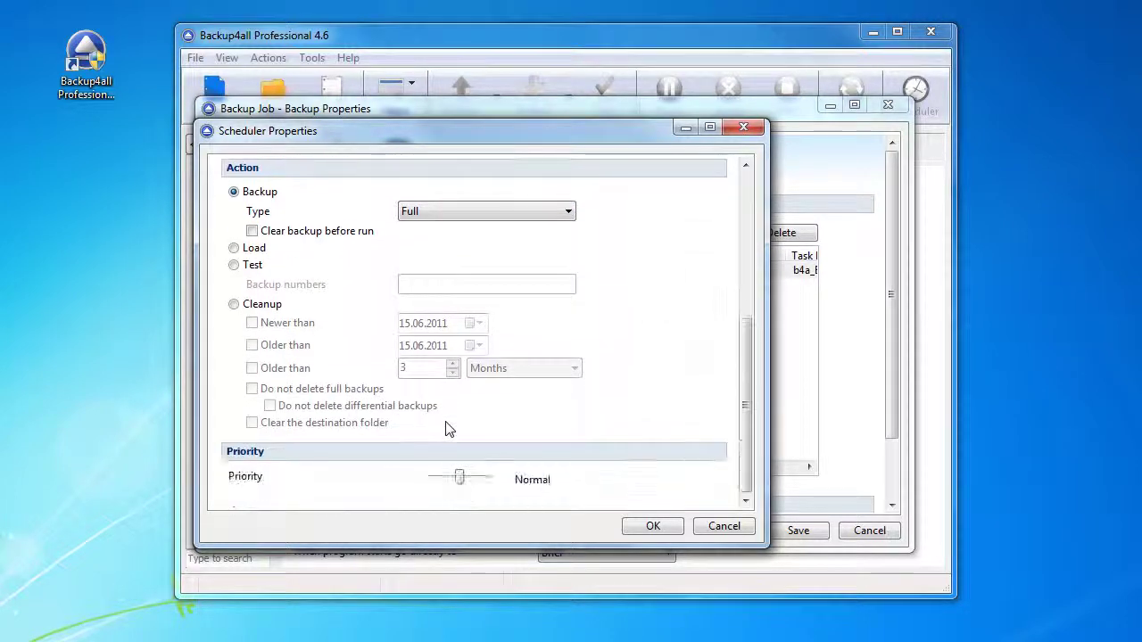
pyautogui.click(654, 528)
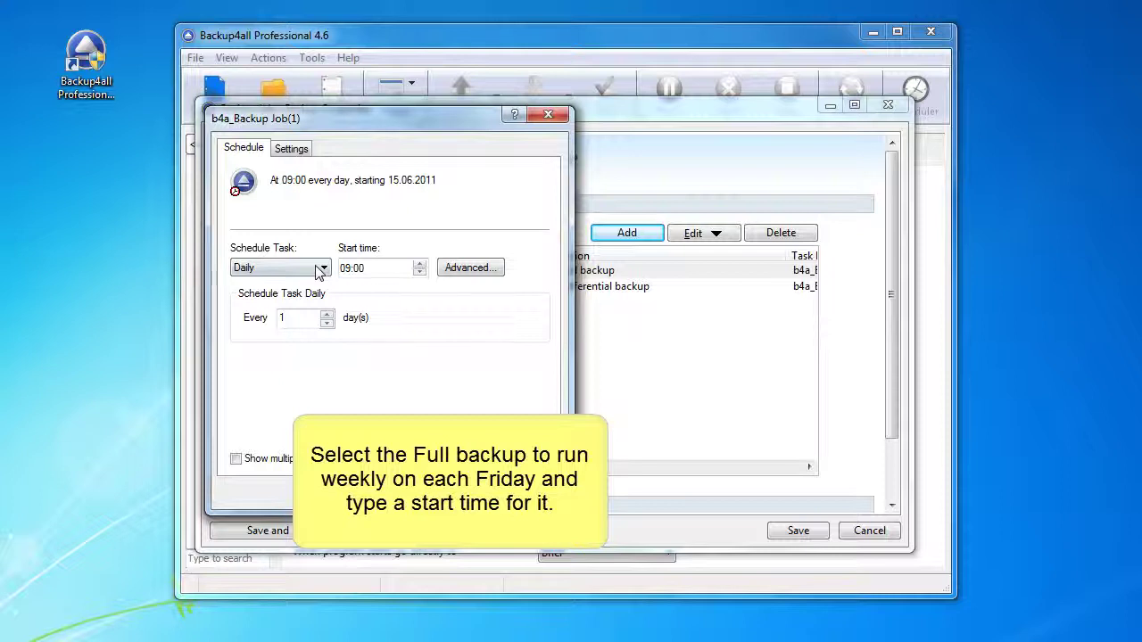
# Set the Full backup task to a weekly schedule starting at 10:00
pyautogui.click(315, 272)
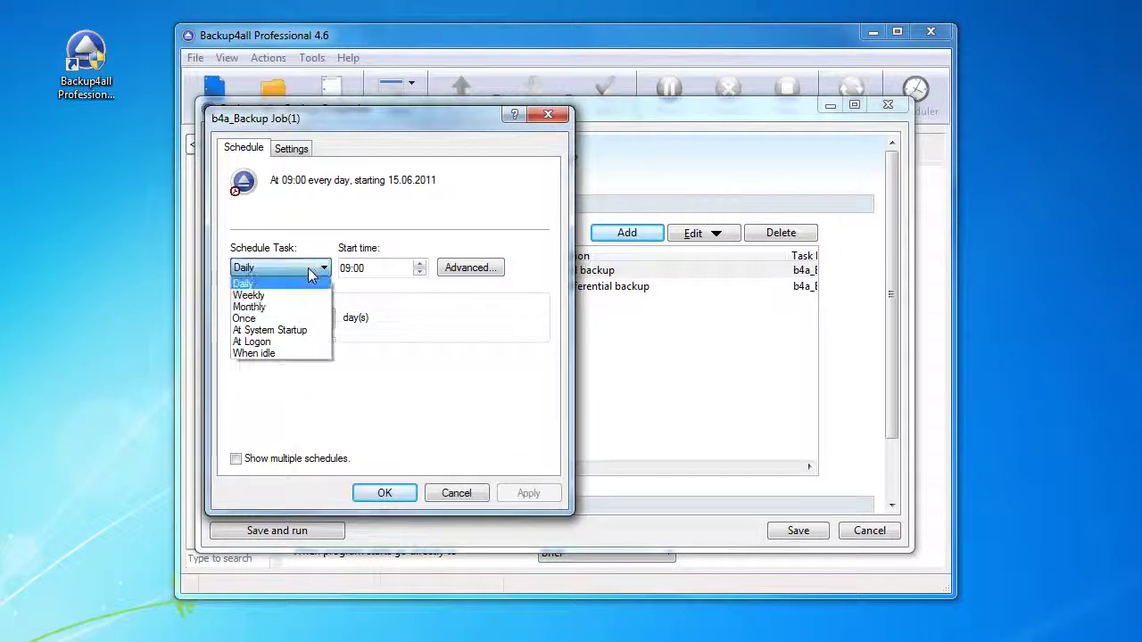
pyautogui.click(300, 295)
pyautogui.click(348, 268)
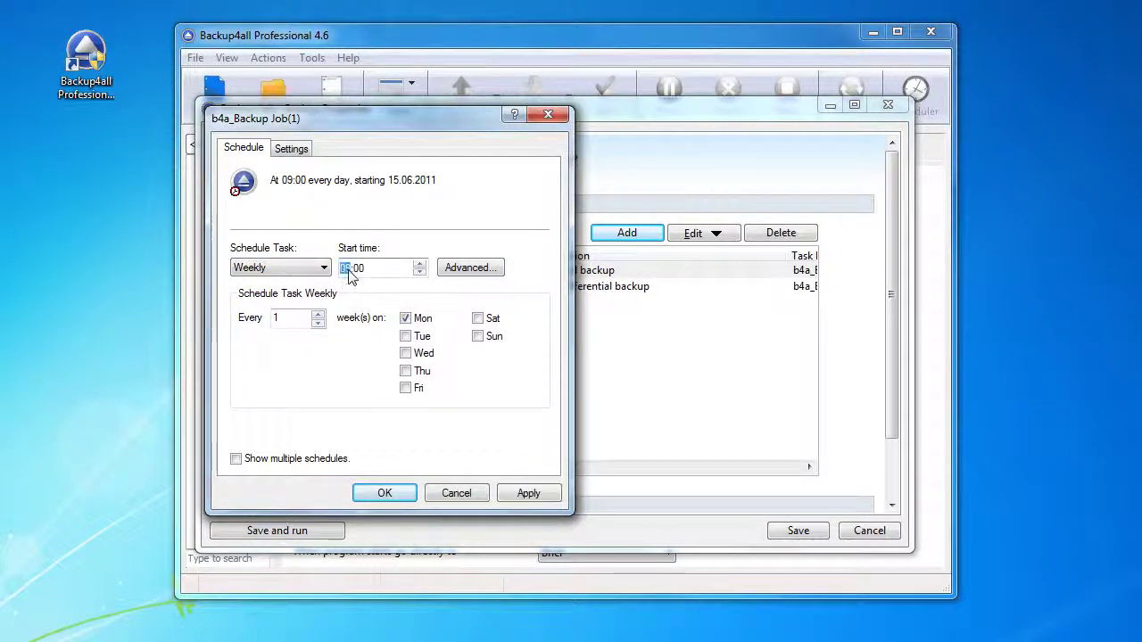
pyautogui.write('10')
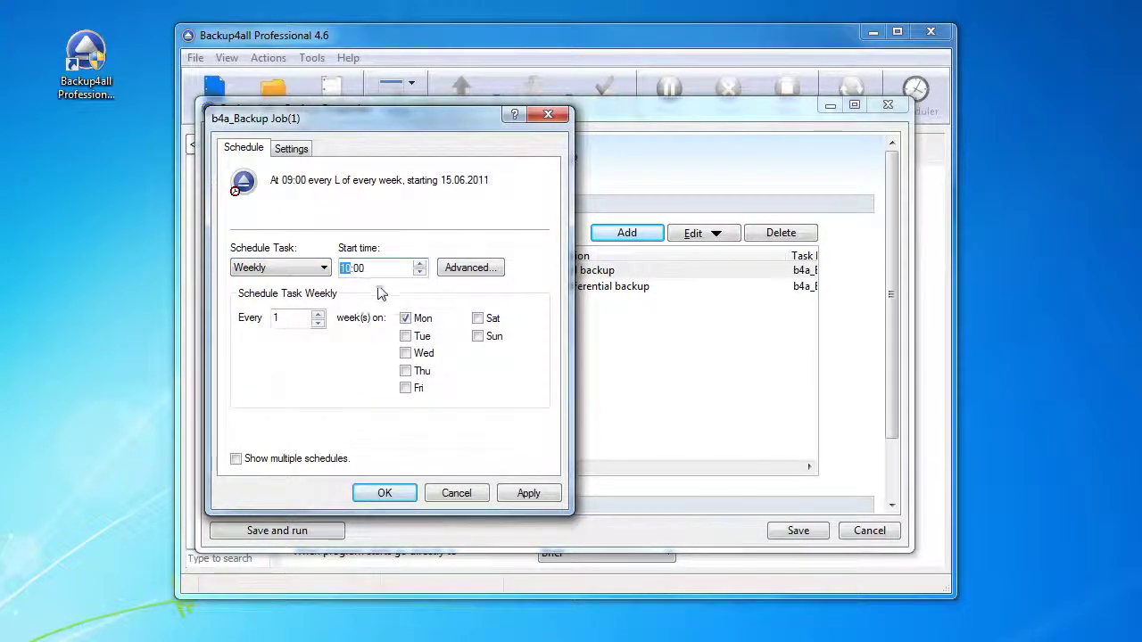
# Change the run day from Monday to Friday, apply it, and save the backup job
pyautogui.click(406, 318)
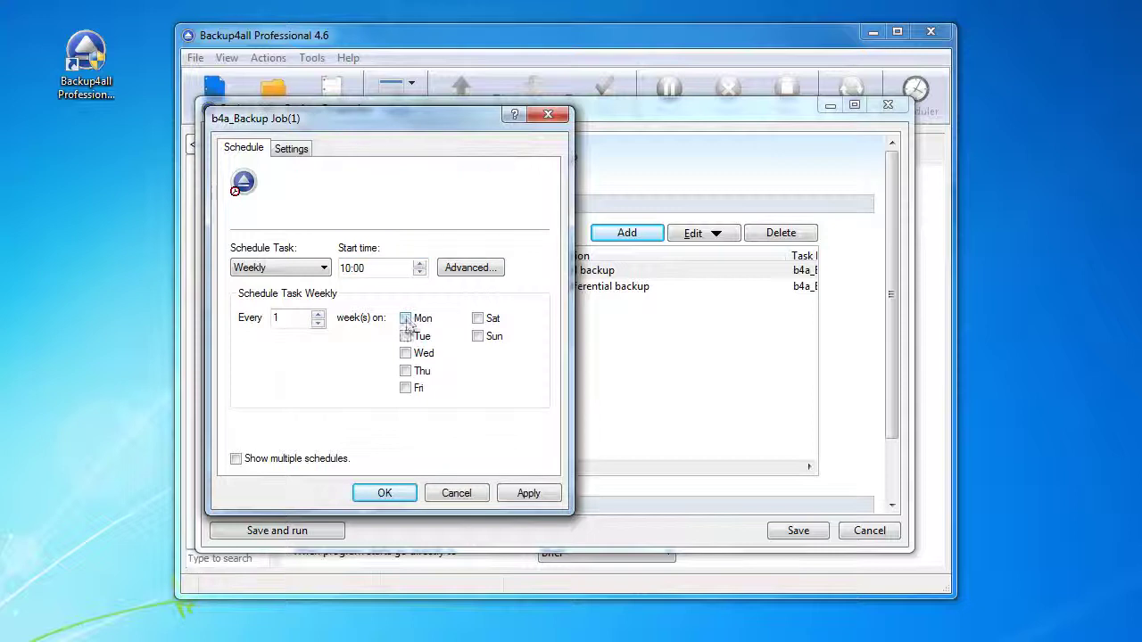
pyautogui.click(406, 388)
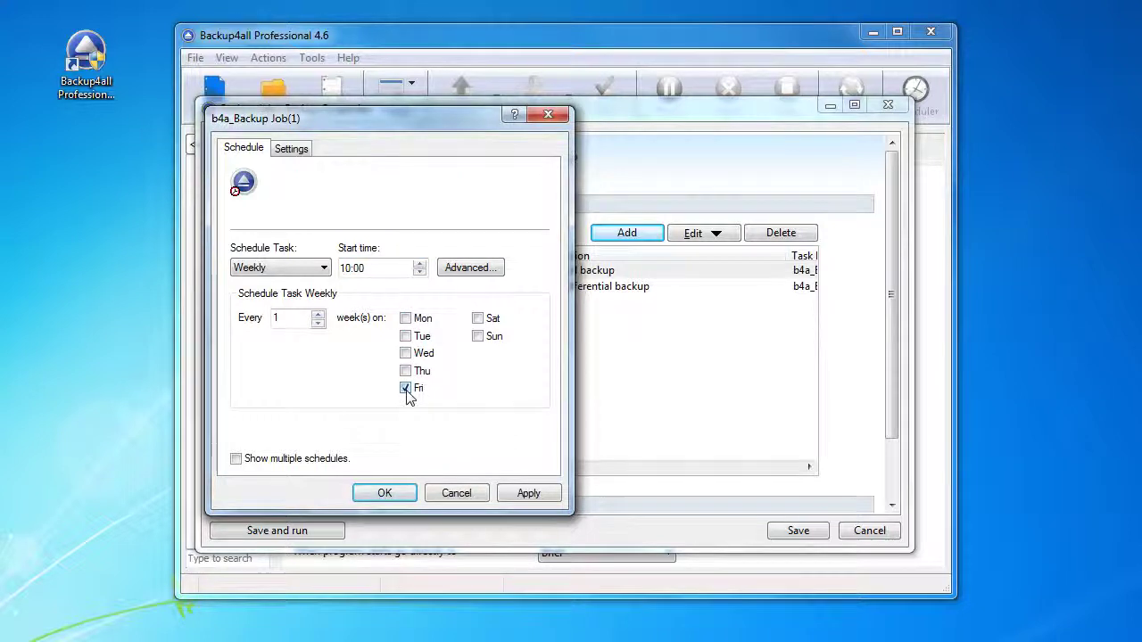
pyautogui.click(531, 493)
pyautogui.click(386, 491)
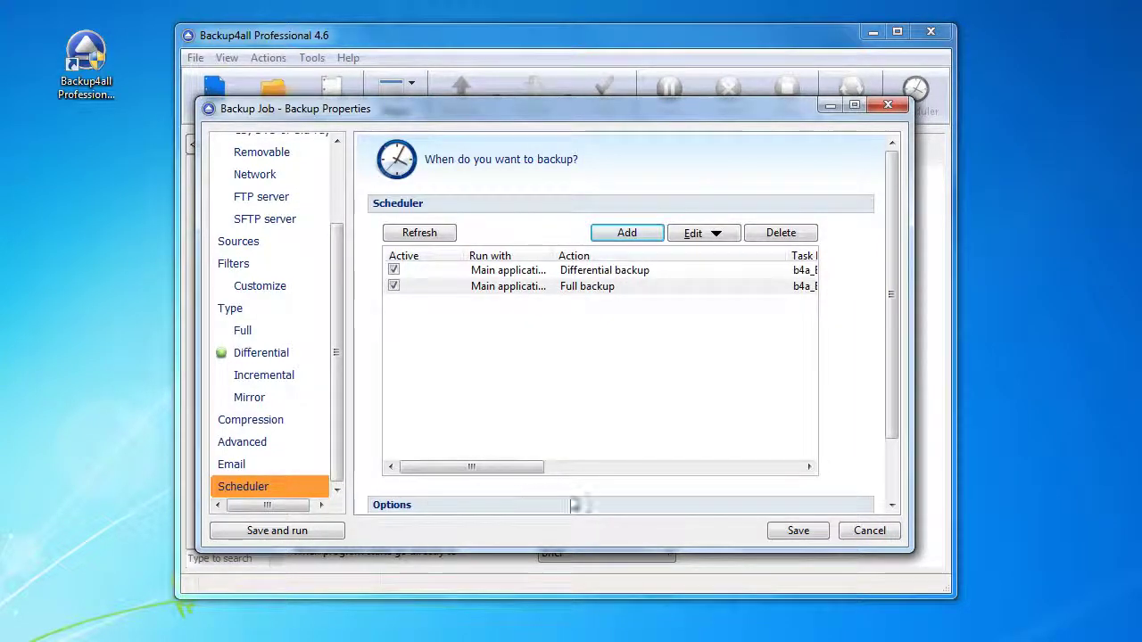
pyautogui.click(798, 530)
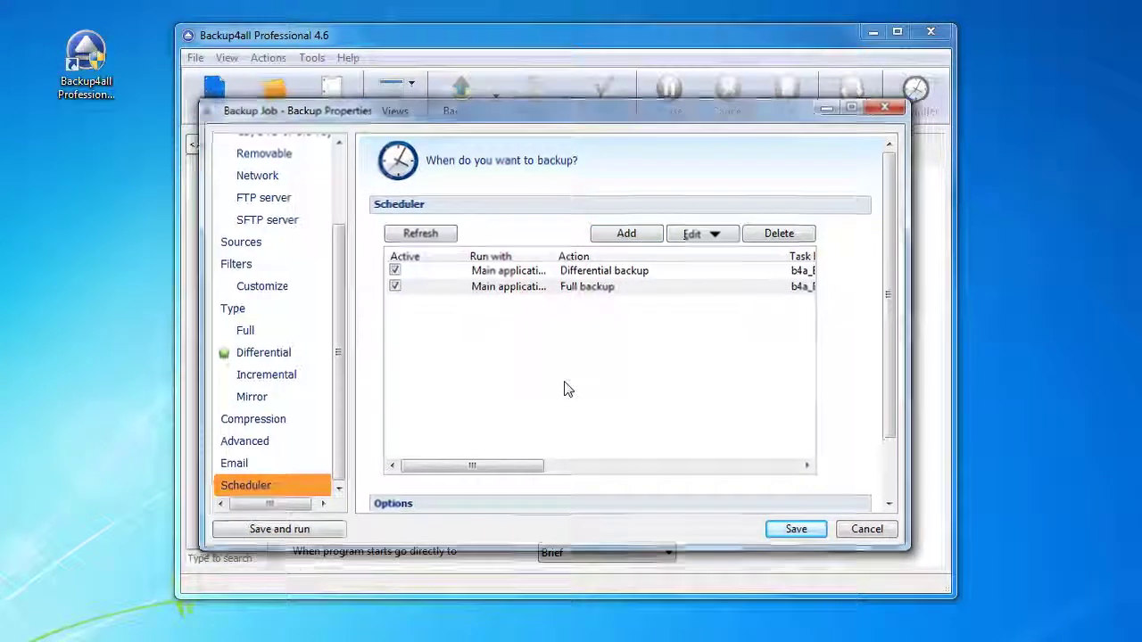